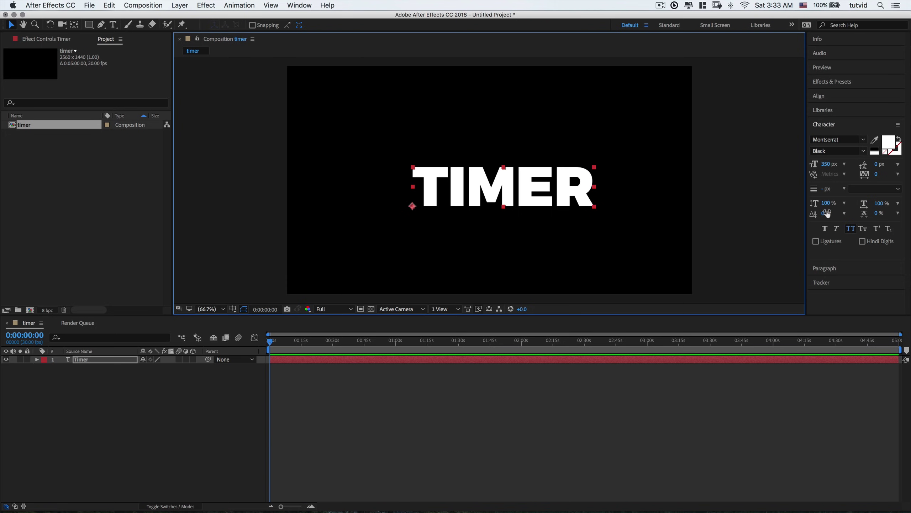
# Set the TIMER text's font to Rail in the Ultra Light style.
pyautogui.click(863, 140)
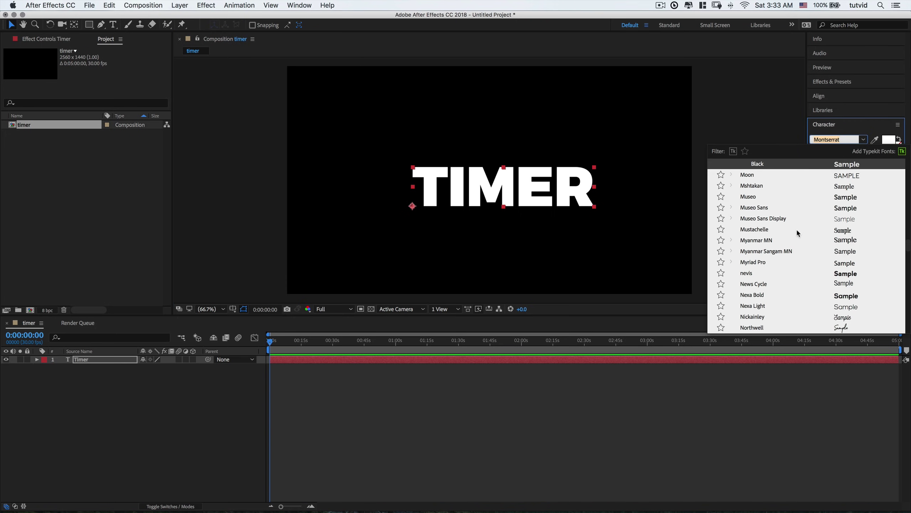
pyautogui.scroll(-10, 789, 295)
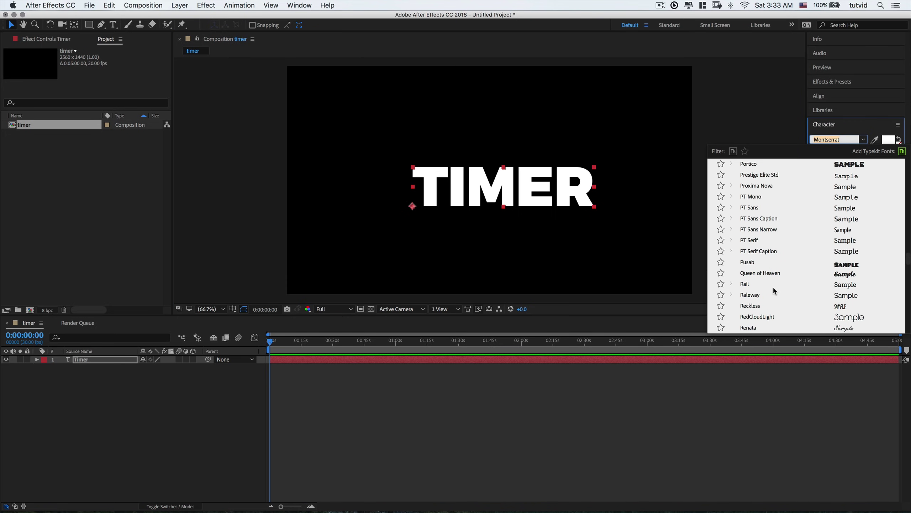
pyautogui.click(746, 284)
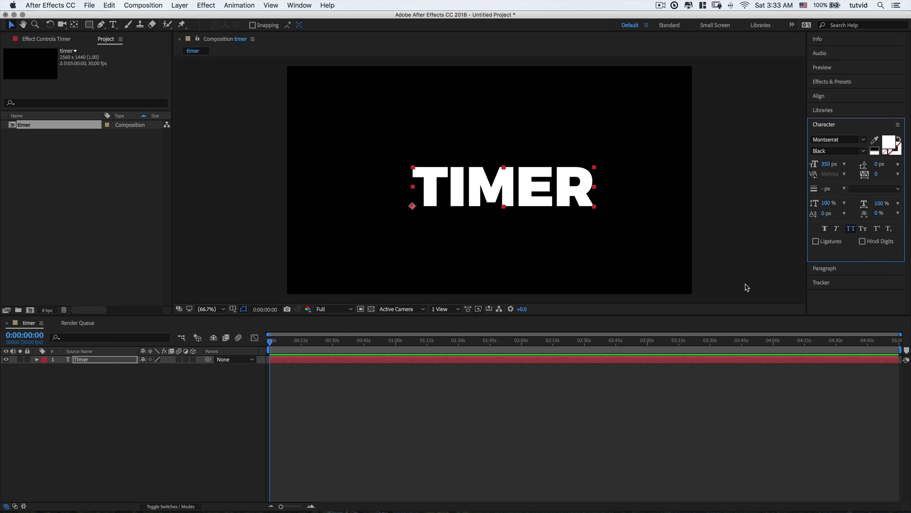
pyautogui.click(865, 152)
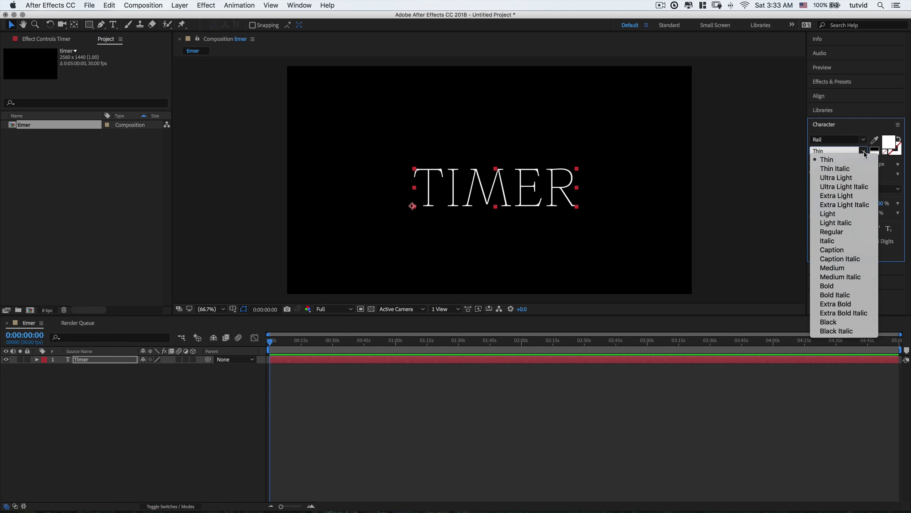
pyautogui.click(844, 180)
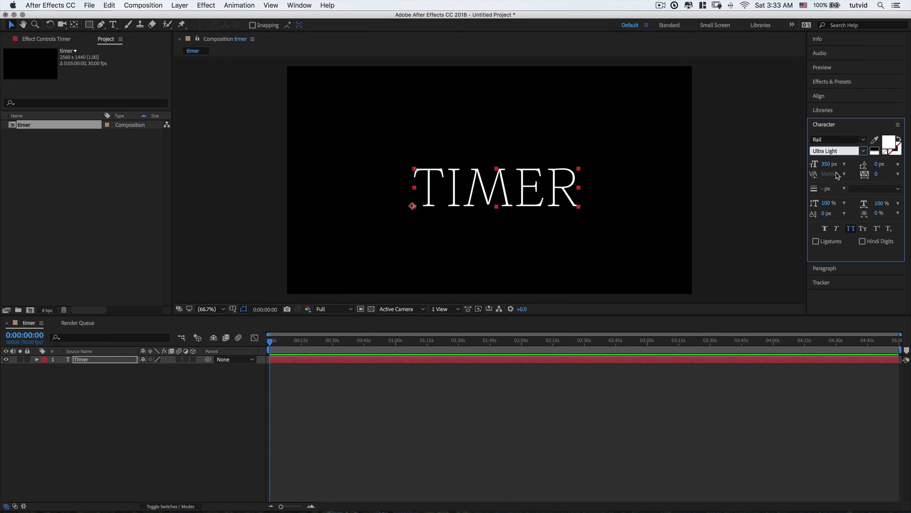
# Change the TIMER text's fill colour to 00CFFF.
pyautogui.click(891, 143)
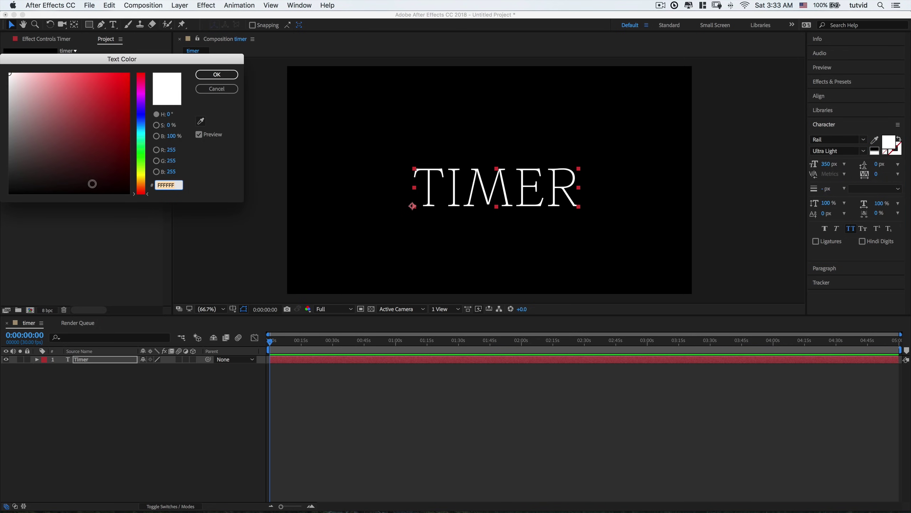
pyautogui.moveTo(154, 59); pyautogui.dragTo(401, 107)
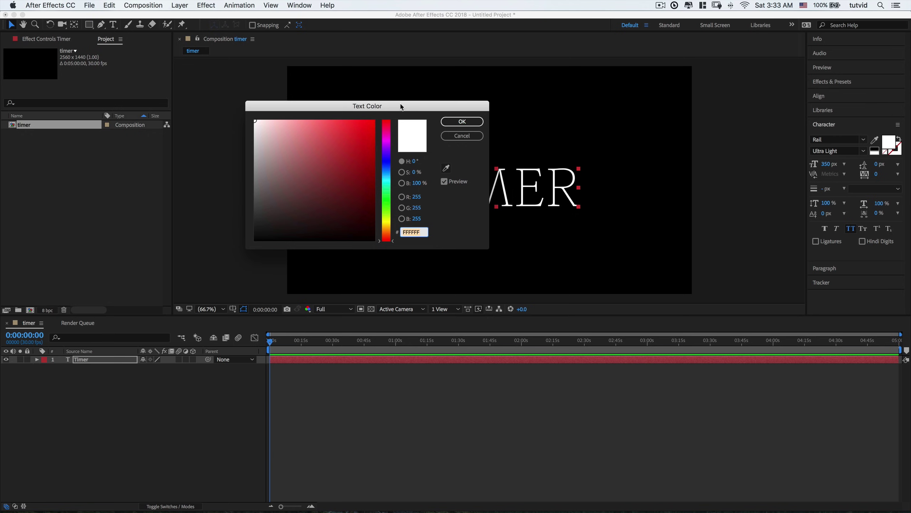
pyautogui.write('00CFFF')
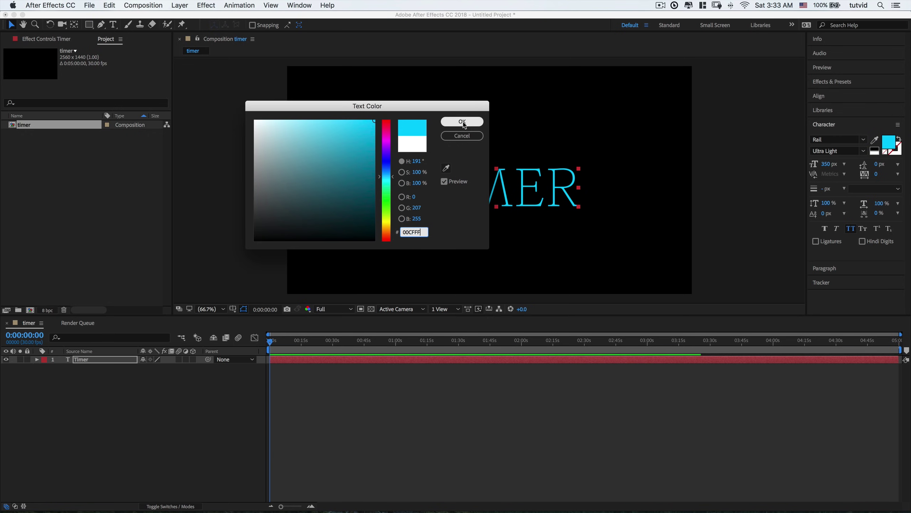
pyautogui.click(462, 122)
# Centre the TIMER text layer horizontally and vertically in the composition.
pyautogui.click(841, 126)
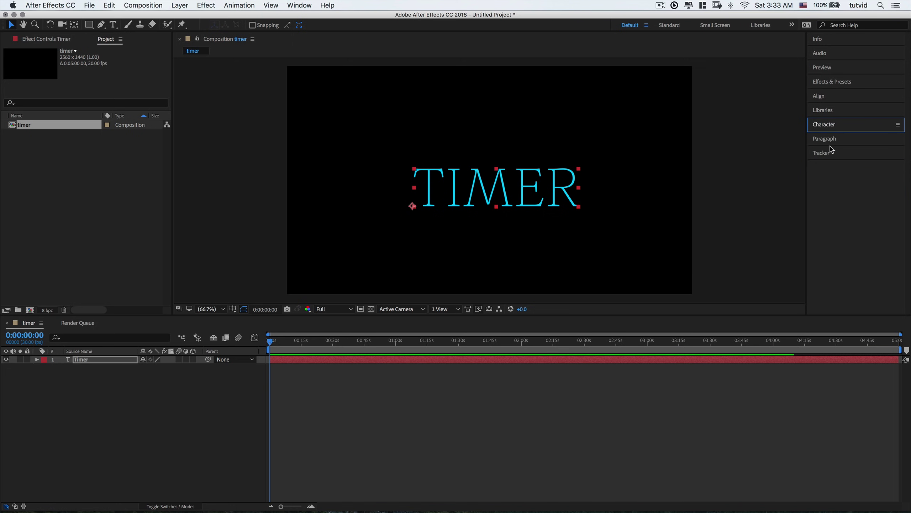
pyautogui.click(825, 96)
pyautogui.click(832, 120)
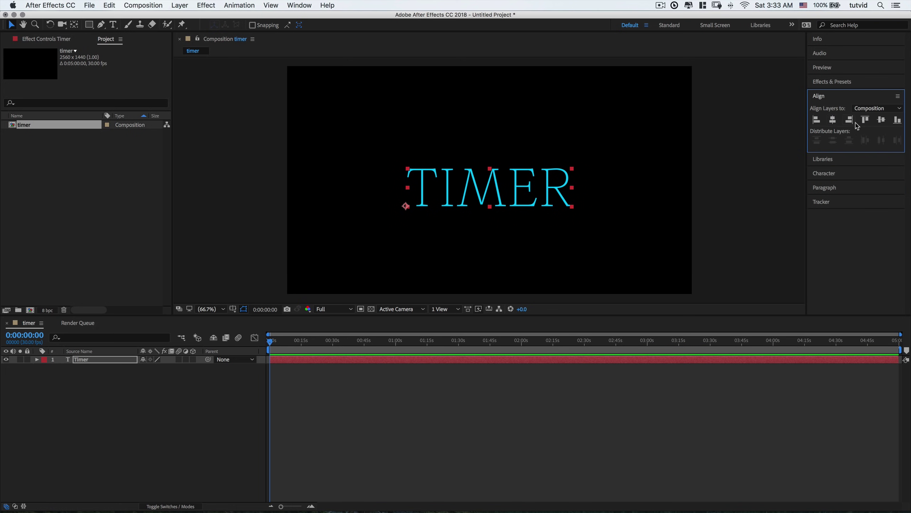
pyautogui.click(882, 121)
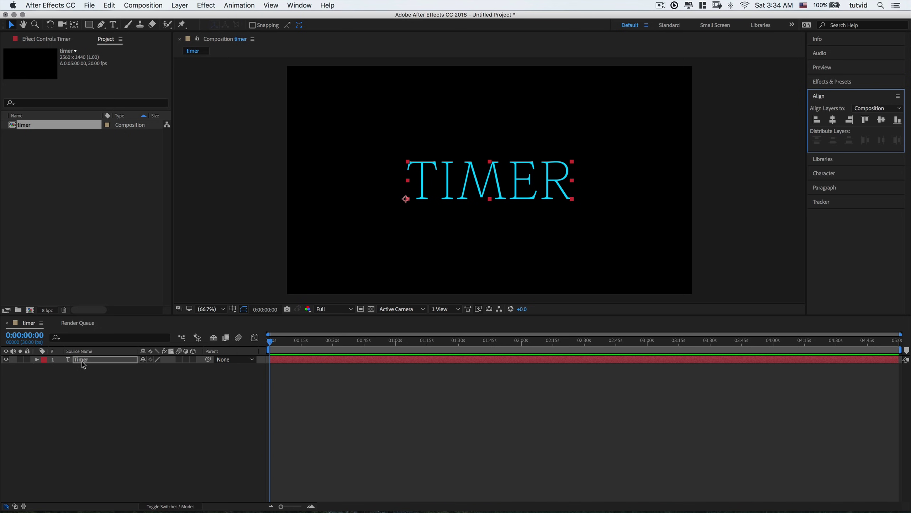
# Add an expression to the Timer layer's Source Text property with the value time.
pyautogui.click(37, 360)
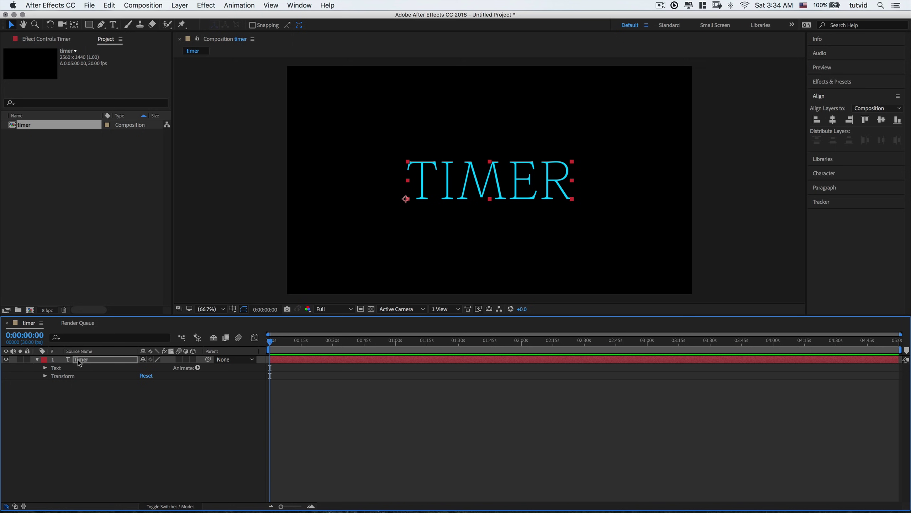
pyautogui.click(46, 368)
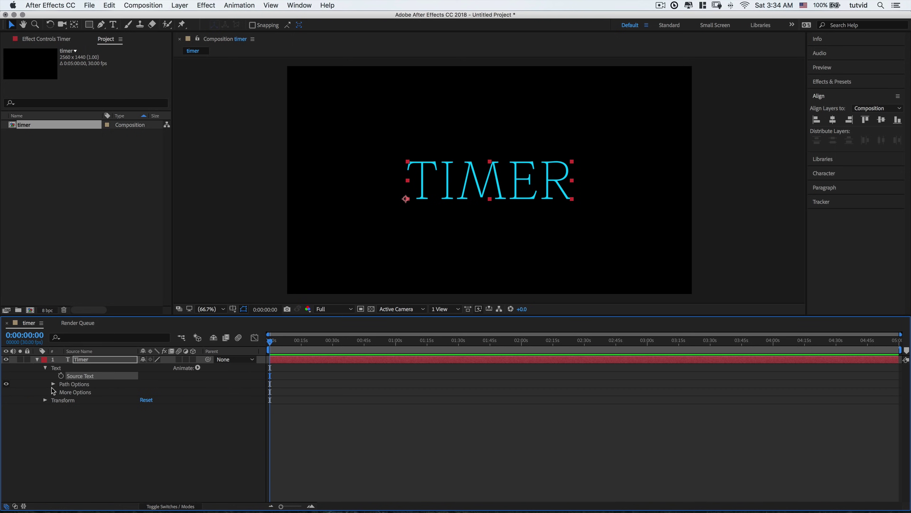
pyautogui.keyDown('alt'); pyautogui.click(61, 375); pyautogui.keyUp('alt')
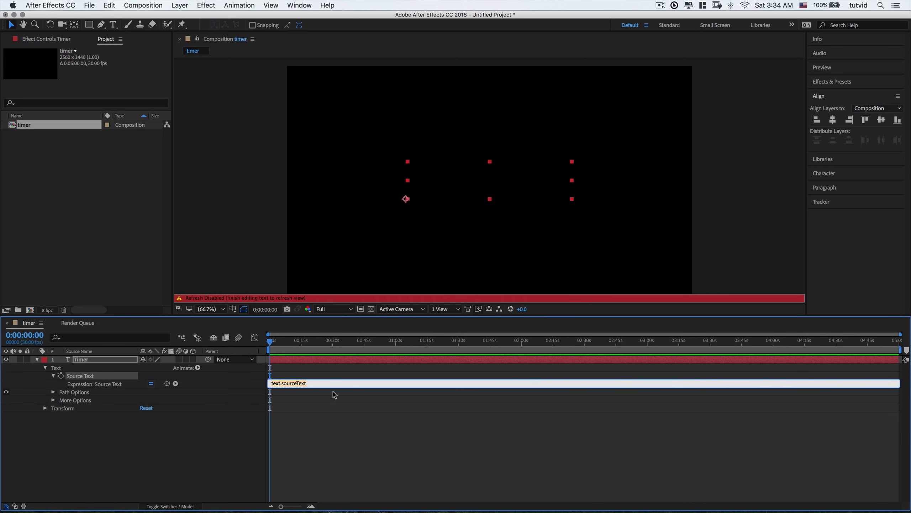
pyautogui.write('time')
pyautogui.click(428, 402)
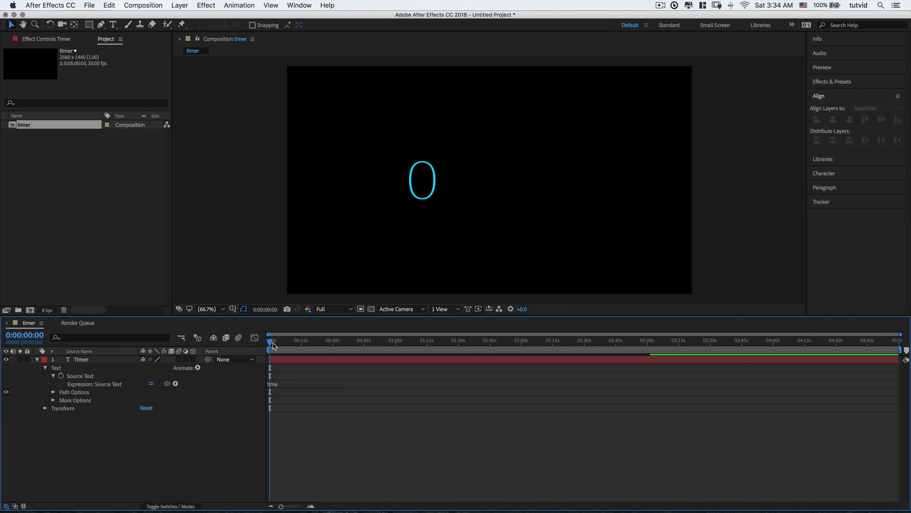
# Play back the composition to preview the counting text, returning to the start of the timeline for a second preview.
pyautogui.press('space')
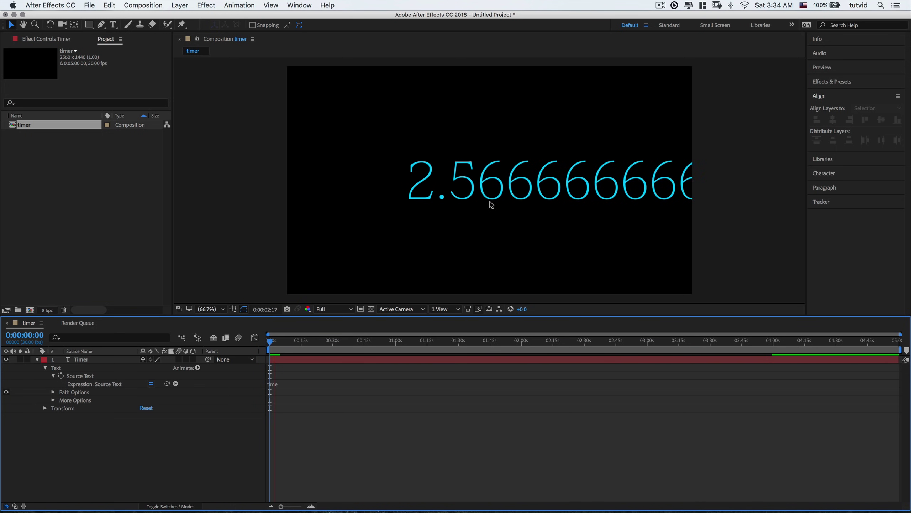
pyautogui.press('space')
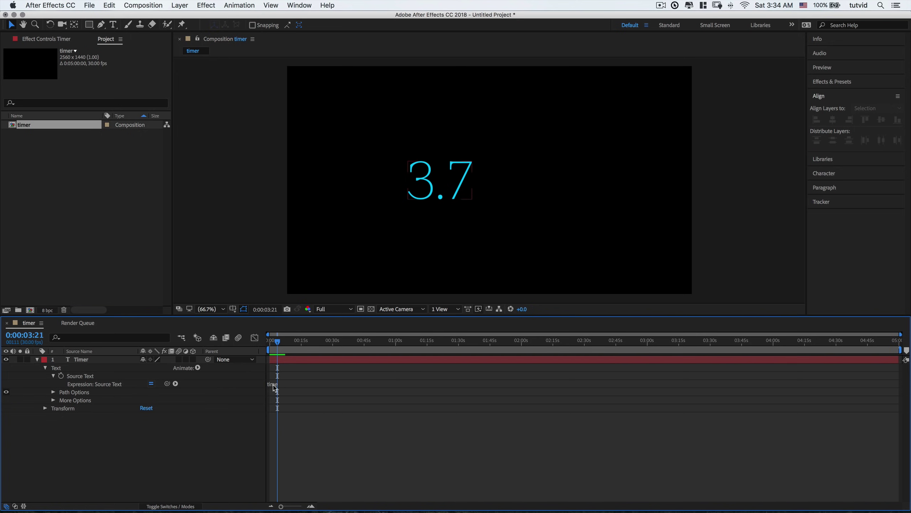
pyautogui.moveTo(277, 341); pyautogui.dragTo(268, 342)
pyautogui.press('space')
pyautogui.press('space')
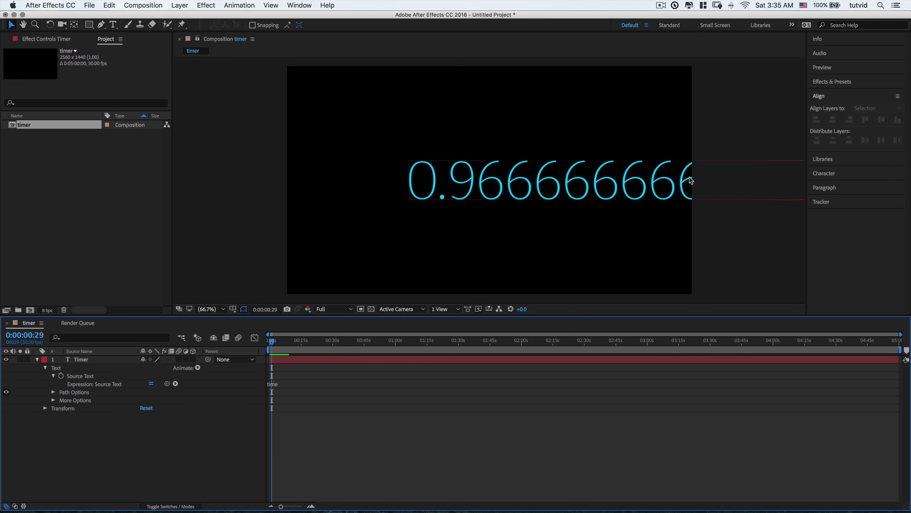
# Change the Source Text expression to Math.floor(time); and preview the count, returning the playhead to the first frame.
pyautogui.click(281, 385)
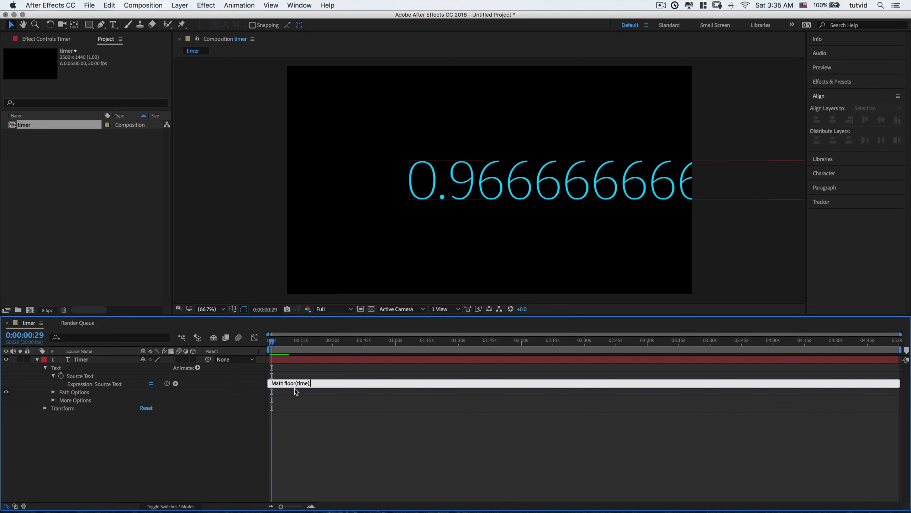
pyautogui.click(301, 399)
pyautogui.press('space')
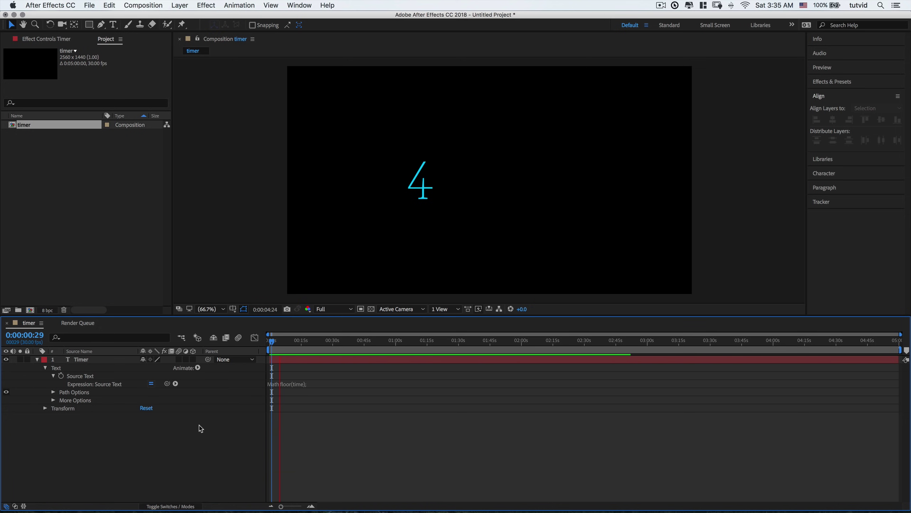
pyautogui.click(280, 342)
pyautogui.press('Home')
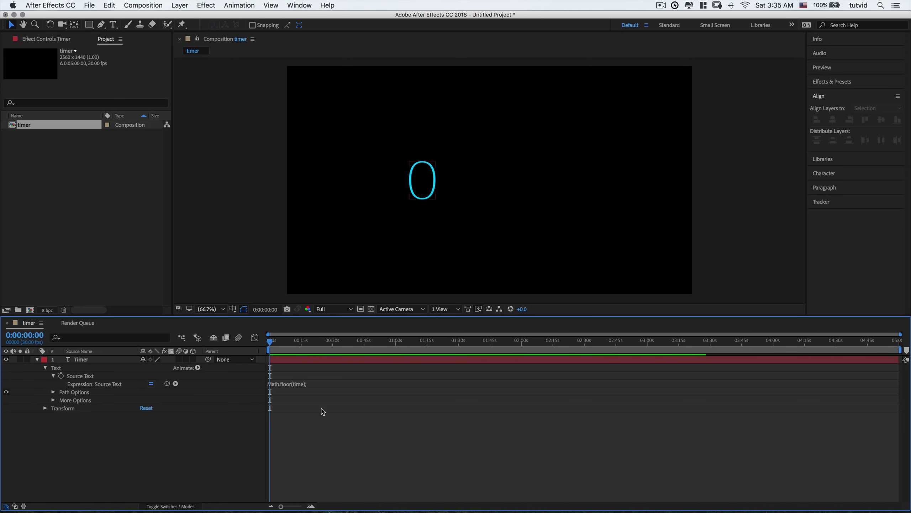
# Centre the timer number horizontally and vertically in the composition with the playhead at the first frame.
pyautogui.click(434, 197)
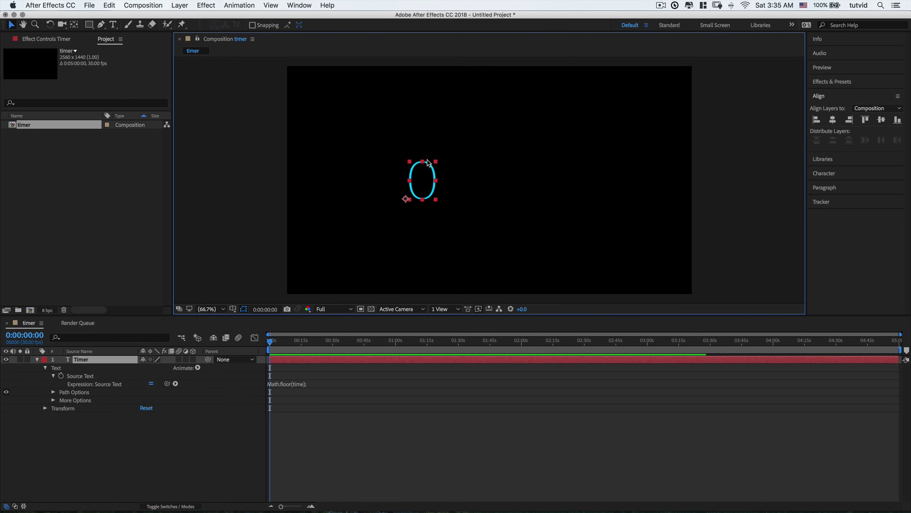
pyautogui.click(833, 120)
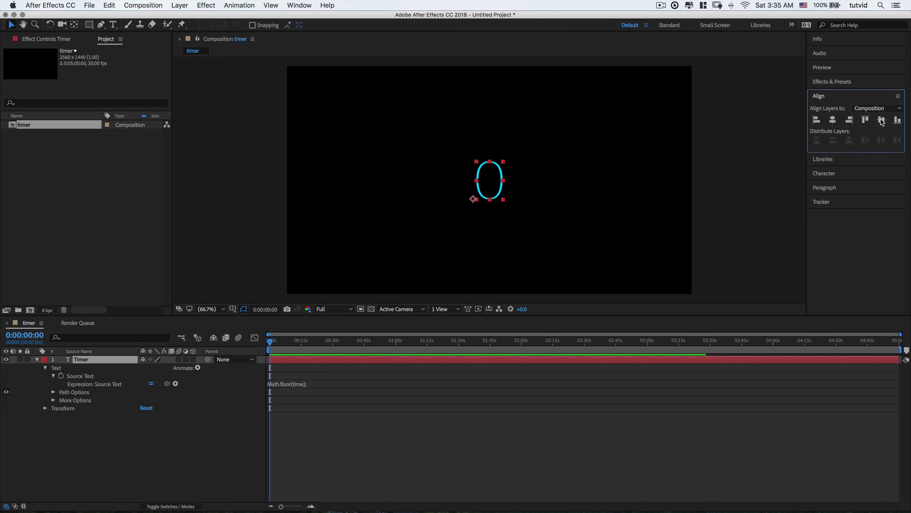
pyautogui.click(268, 346)
pyautogui.moveTo(268, 347); pyautogui.dragTo(241, 392)
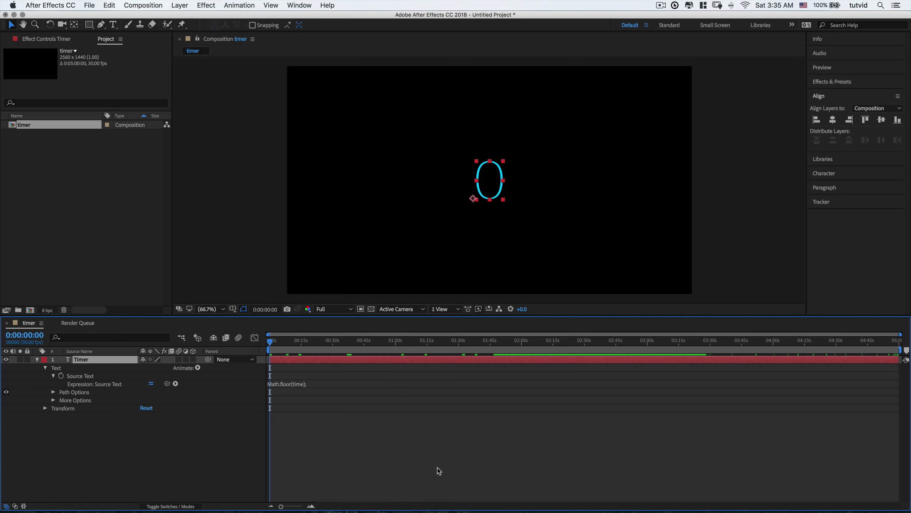
# Review the timer composition's settings, including its frame rate and duration, and close them without making changes.
pyautogui.click(145, 5)
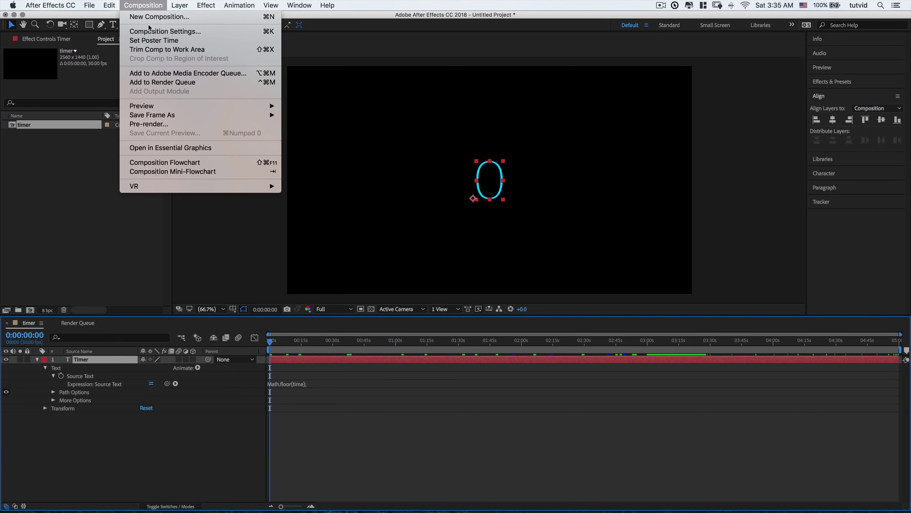
pyautogui.click(157, 32)
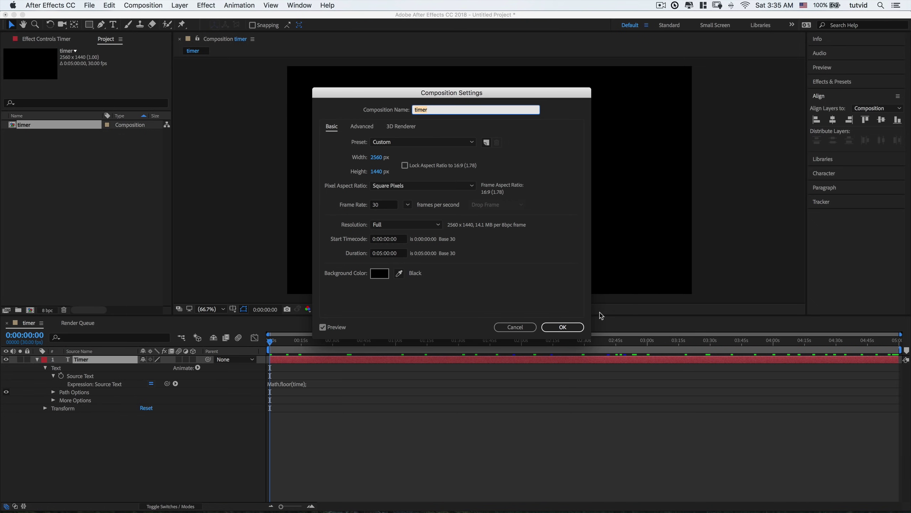
pyautogui.click(564, 327)
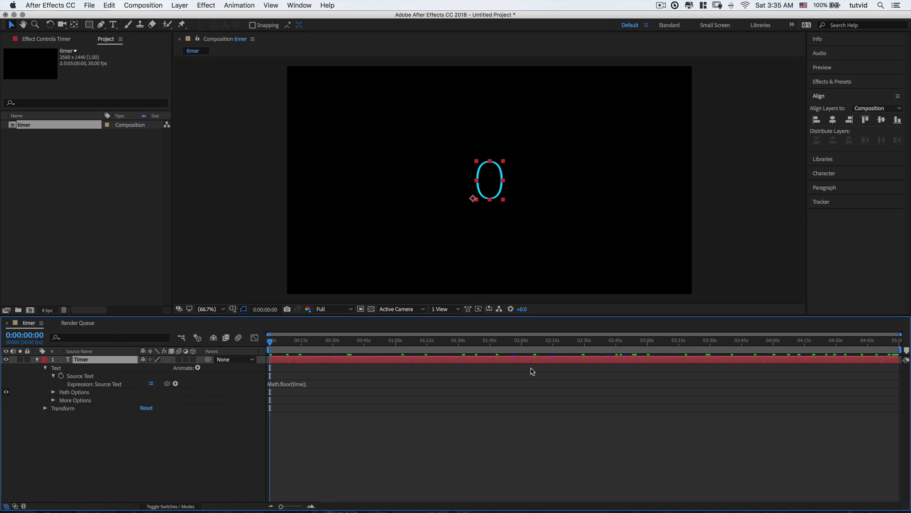
# Copy the Source Text expression and replace it with the plain number 100.
pyautogui.click(289, 387)
pyautogui.press('super+c')
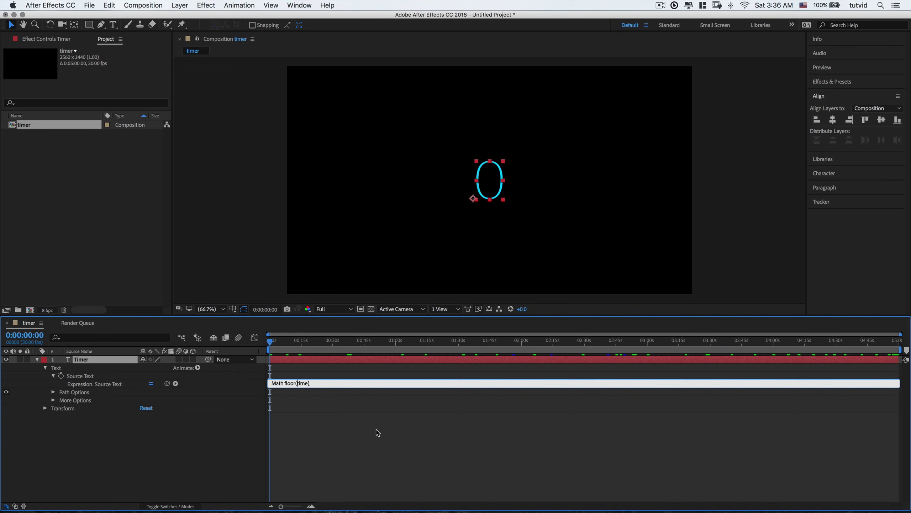
pyautogui.press('BackSpace')
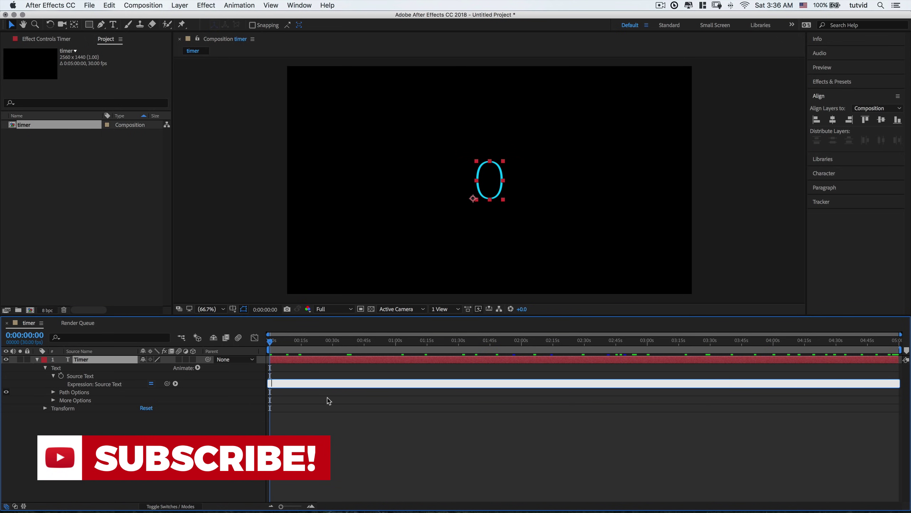
pyautogui.write('100')
pyautogui.click(312, 435)
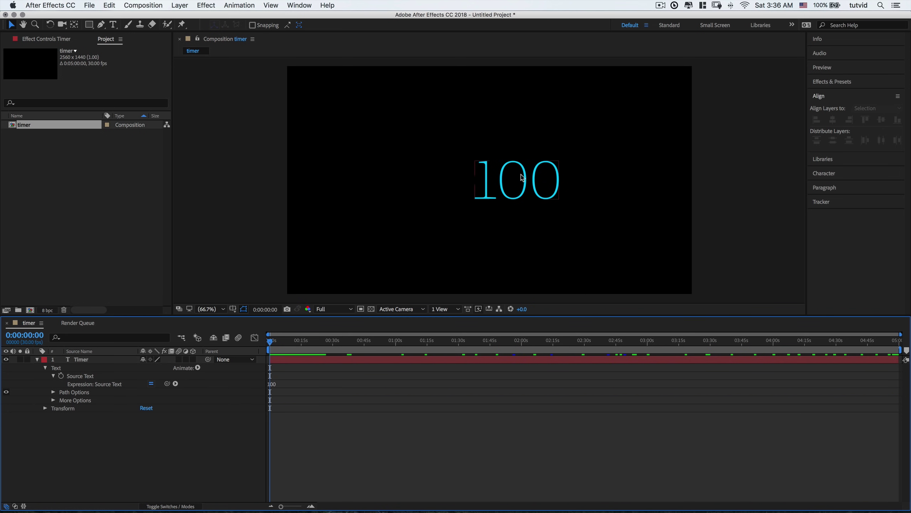
# Test arithmetic in the Source Text expression by entering 100-32, 100+32 and 100*32 in turn.
pyautogui.click(276, 384)
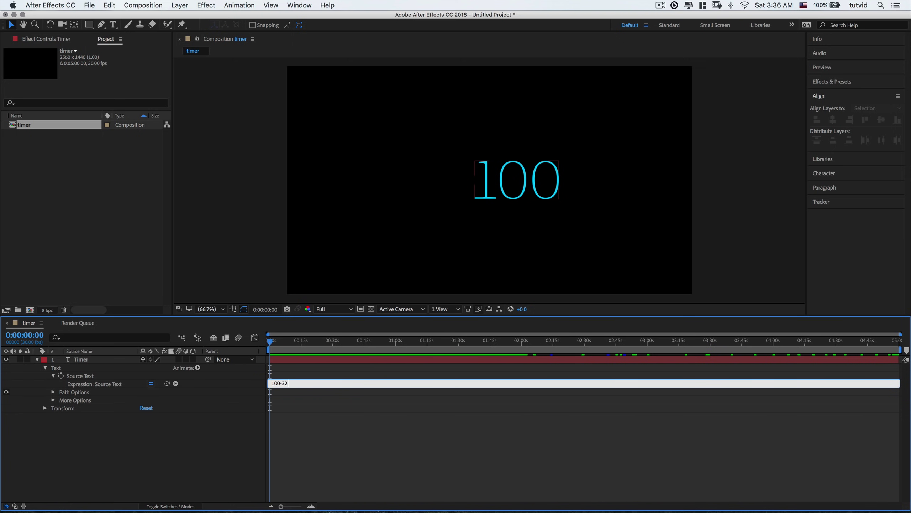
pyautogui.click(354, 429)
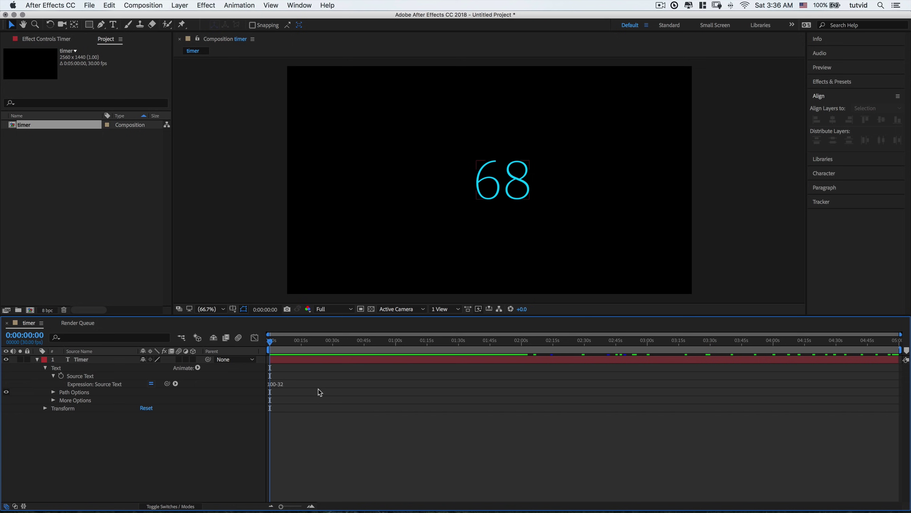
pyautogui.click(282, 384)
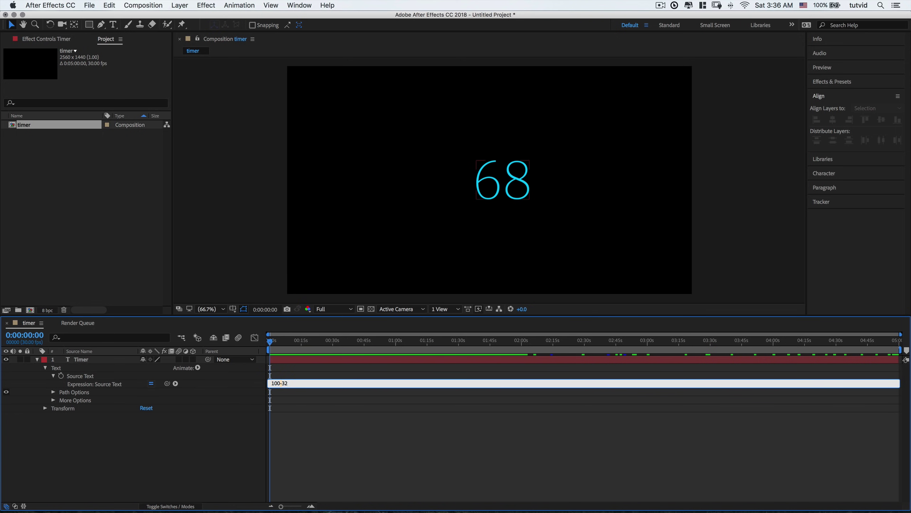
pyautogui.write('+')
pyautogui.click(330, 430)
pyautogui.click(281, 384)
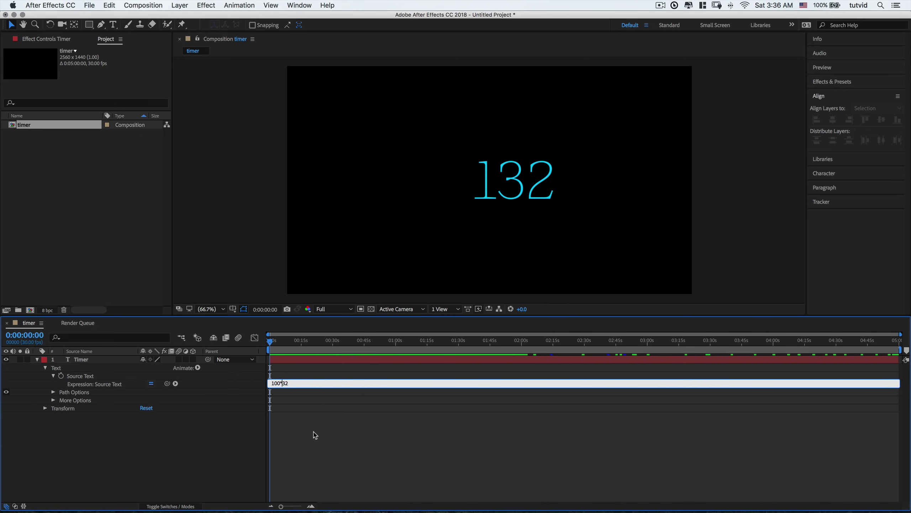
pyautogui.click(318, 446)
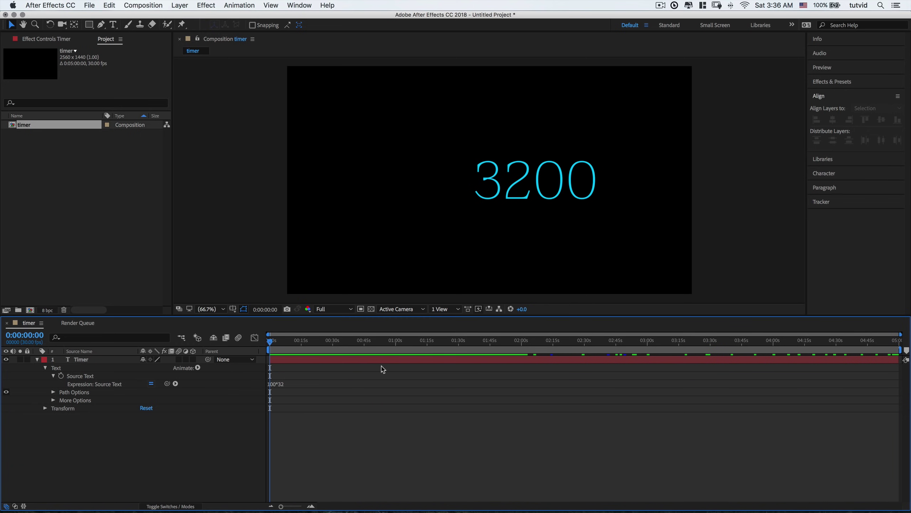
# Test division in the Source Text expression by changing it to 100/32.
pyautogui.click(279, 384)
pyautogui.press('BackSpace')
pyautogui.write('/')
pyautogui.click(330, 499)
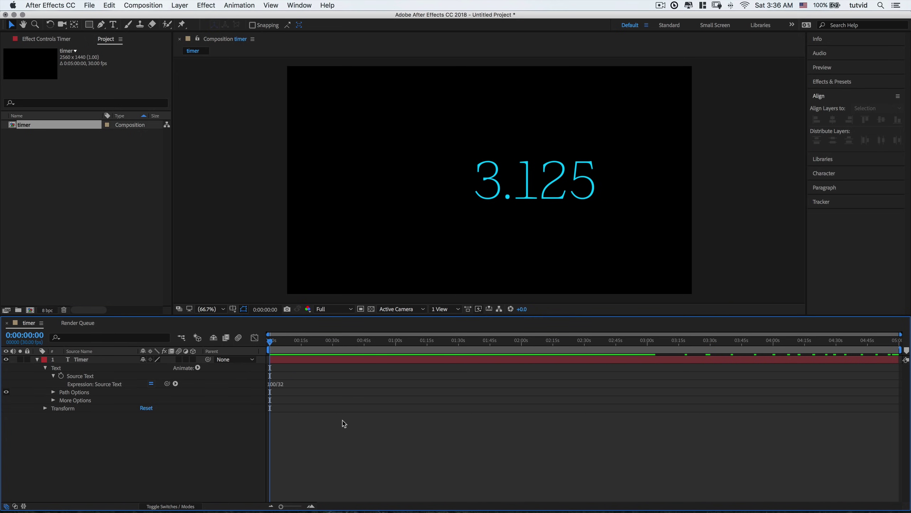
# Replace the Source Text expression with the copied Math.floor code and edit it to Math.floor(60 - time);.
pyautogui.click(277, 380)
pyautogui.press('super+v')
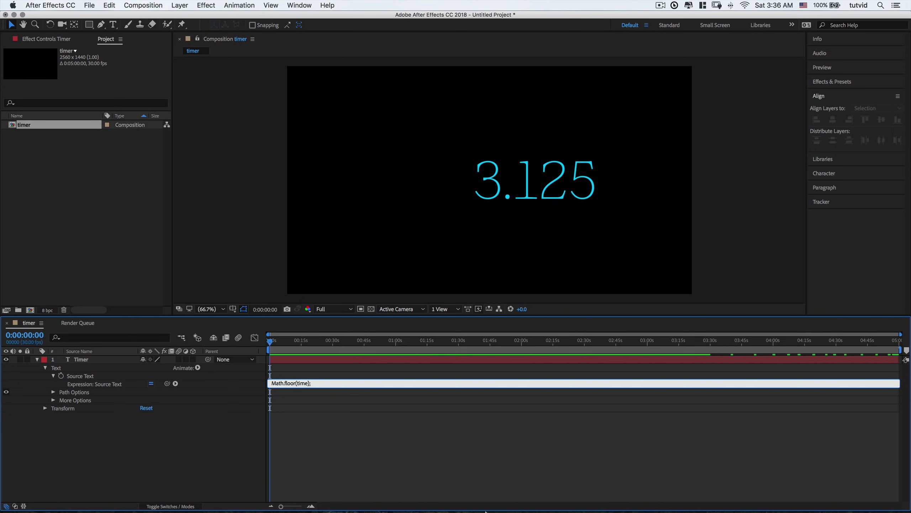
pyautogui.write('60 -')
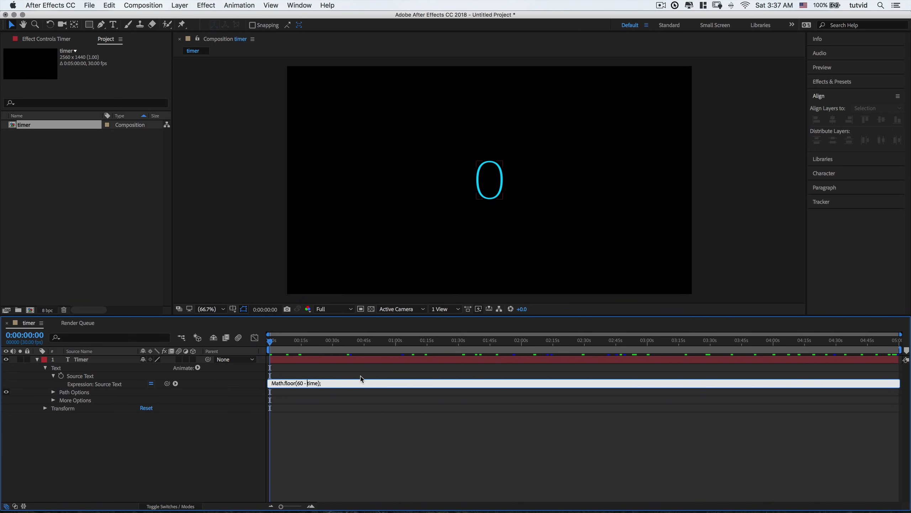
pyautogui.click(332, 458)
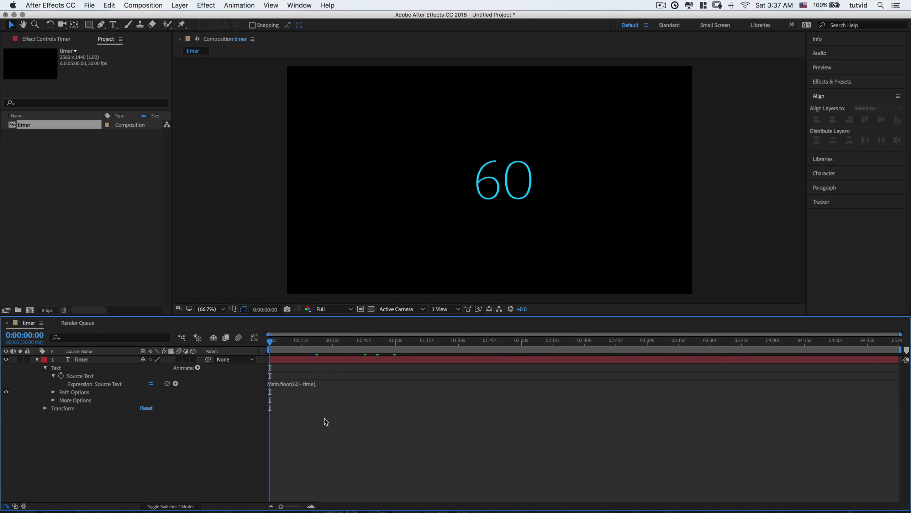
# Preview the countdown by playing the composition and scrubbing through the timeline, returning the playhead to the first frame.
pyautogui.moveTo(272, 341)
pyautogui.mouseDown()
pyautogui.moveTo(280, 344)
pyautogui.moveTo(272, 345)
pyautogui.mouseUp()
pyautogui.moveTo(272, 345); pyautogui.dragTo(226, 386)
pyautogui.press('space')
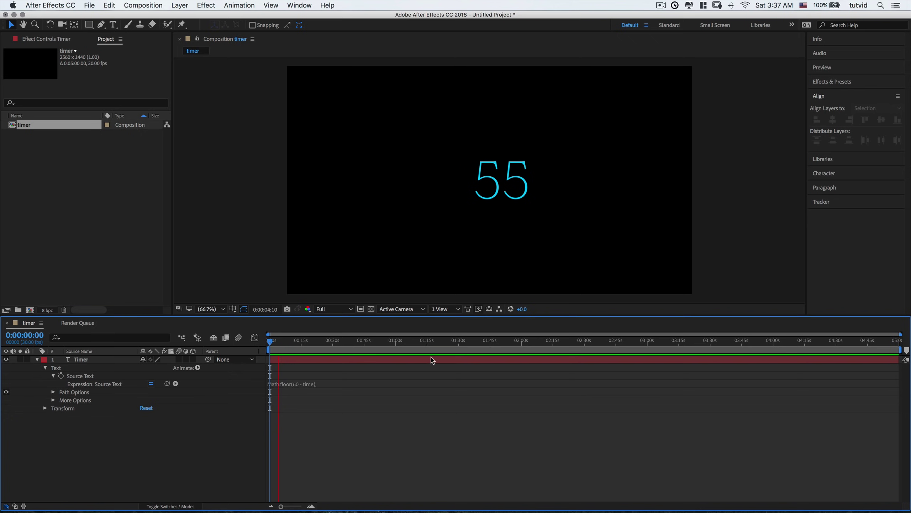
pyautogui.moveTo(378, 343); pyautogui.dragTo(695, 343)
pyautogui.moveTo(612, 352); pyautogui.dragTo(119, 387)
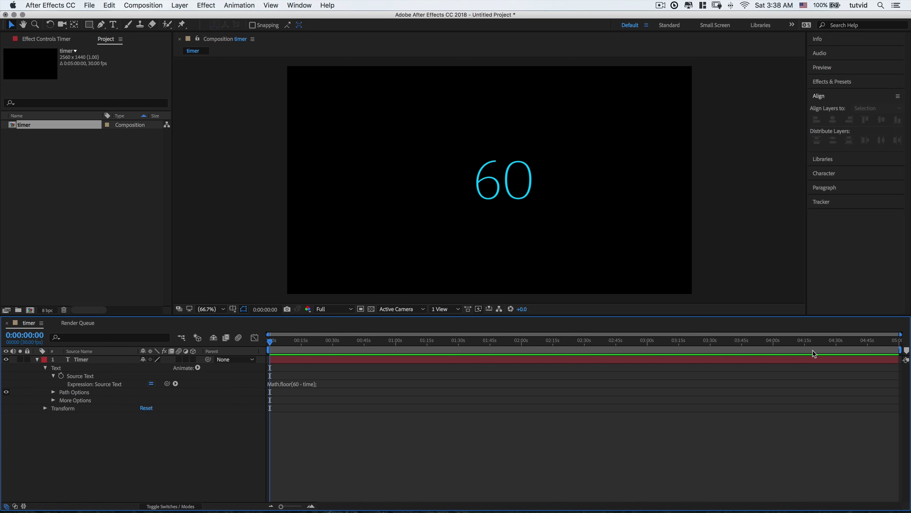
# Remove the Source Text expression from the Timer layer by clearing all of its code.
pyautogui.click(296, 384)
pyautogui.press('BackSpace')
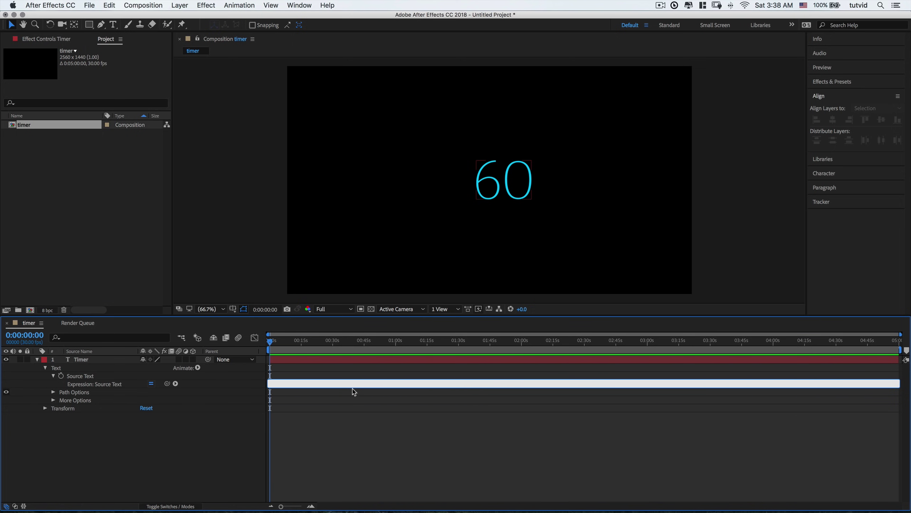
pyautogui.click(305, 420)
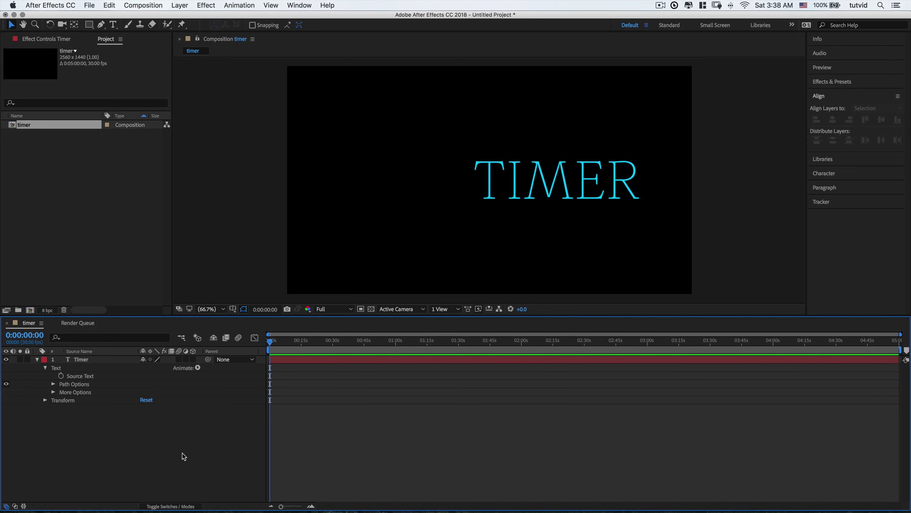
# Add a null object layer to the timer composition and rename it Timer Duration.
pyautogui.rightClick(111, 436)
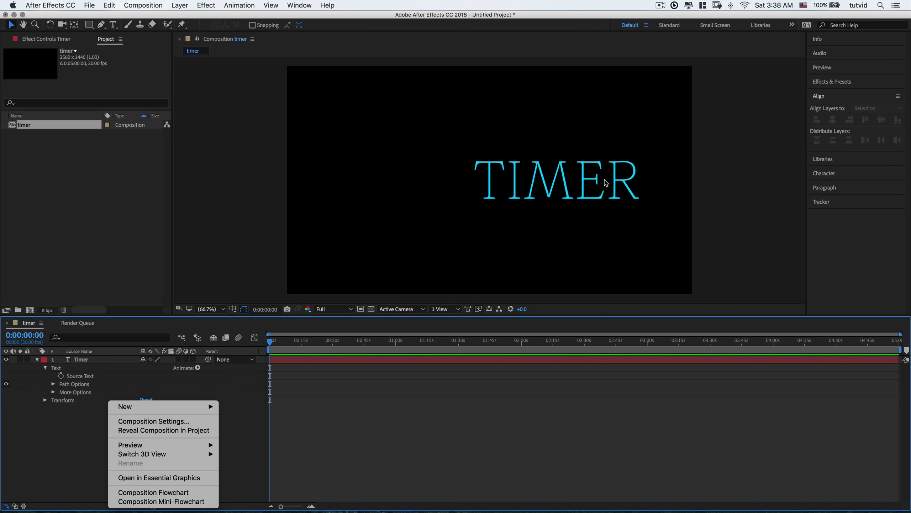
pyautogui.moveTo(167, 409)
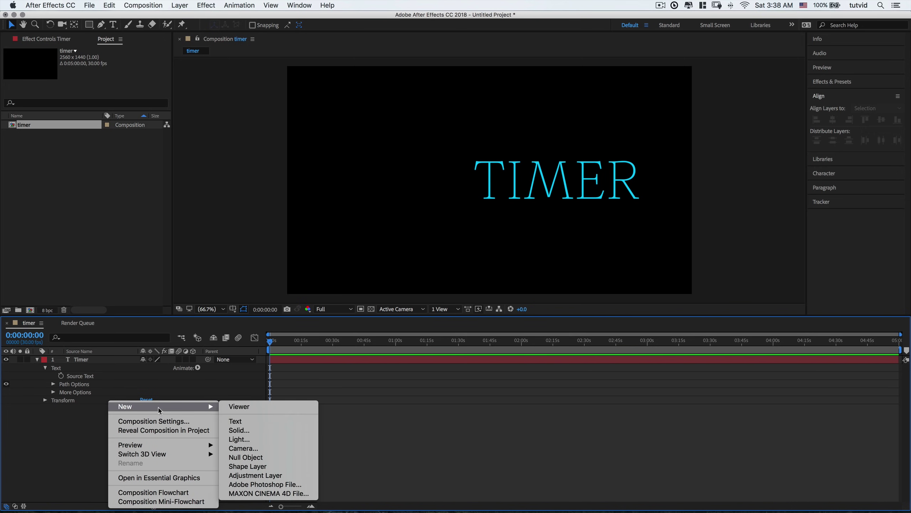
pyautogui.click(250, 456)
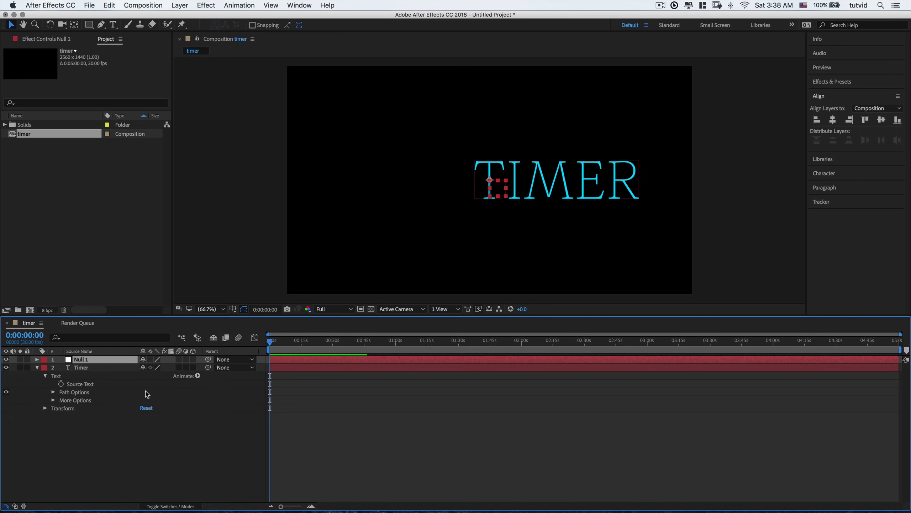
pyautogui.doubleClick(85, 359)
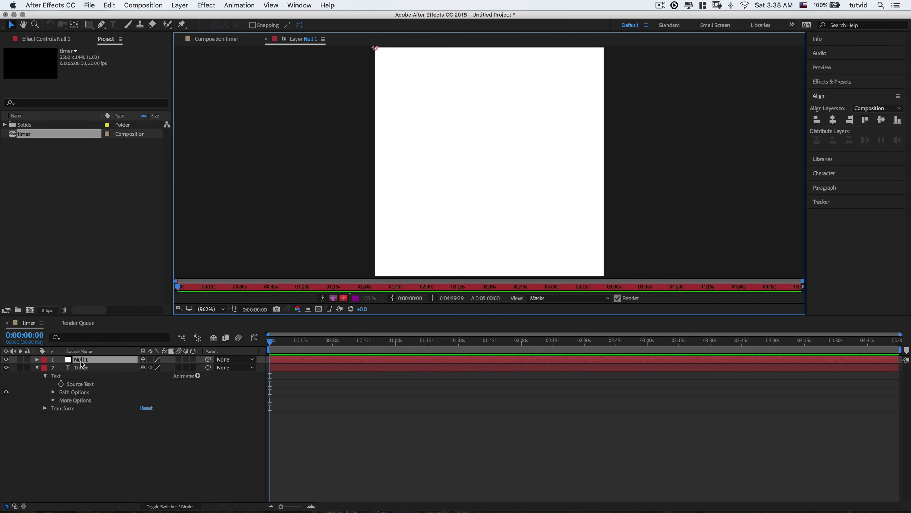
pyautogui.click(266, 39)
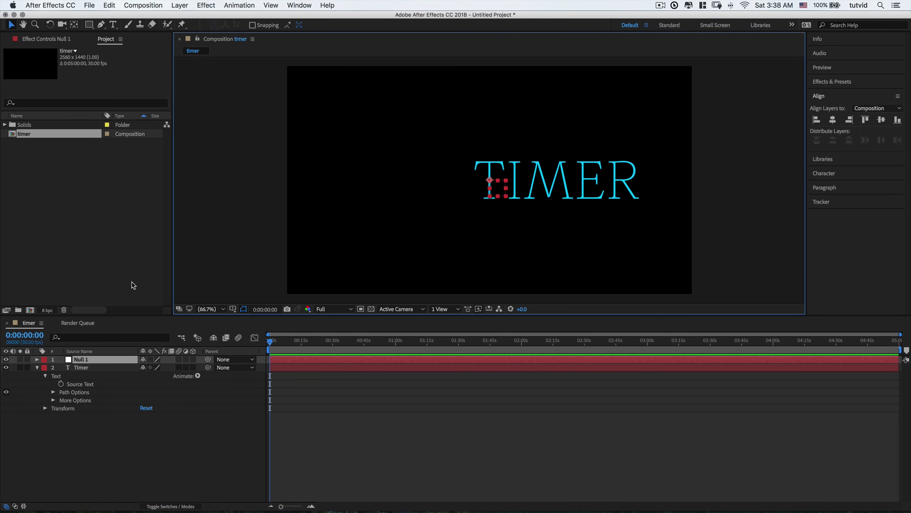
pyautogui.rightClick(85, 360)
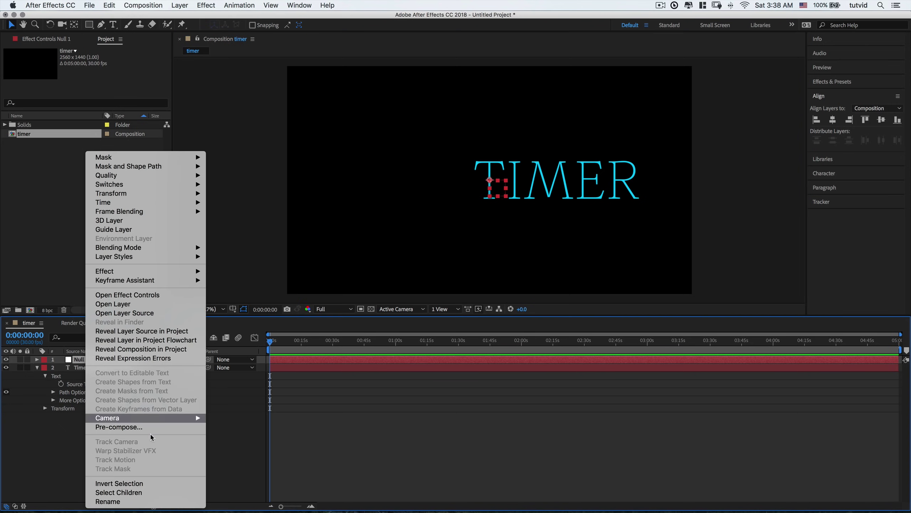
pyautogui.click(122, 502)
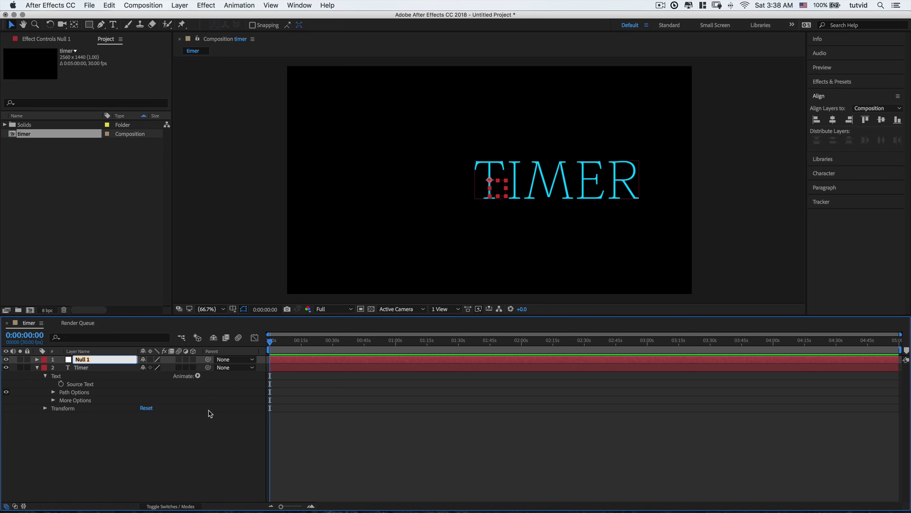
pyautogui.write('Timer Duration')
pyautogui.press('Return')
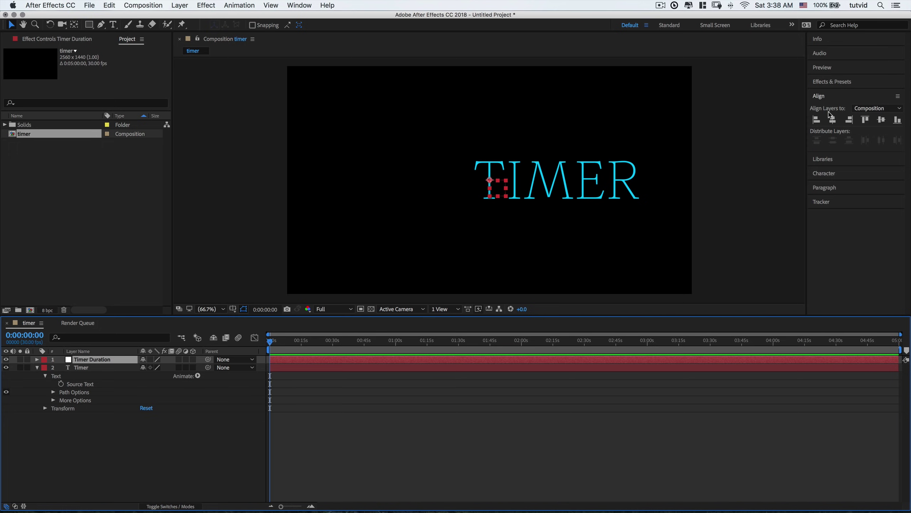
# Find the Slider Control effect and apply it to the Timer Duration null layer.
pyautogui.click(833, 83)
pyautogui.click(835, 94)
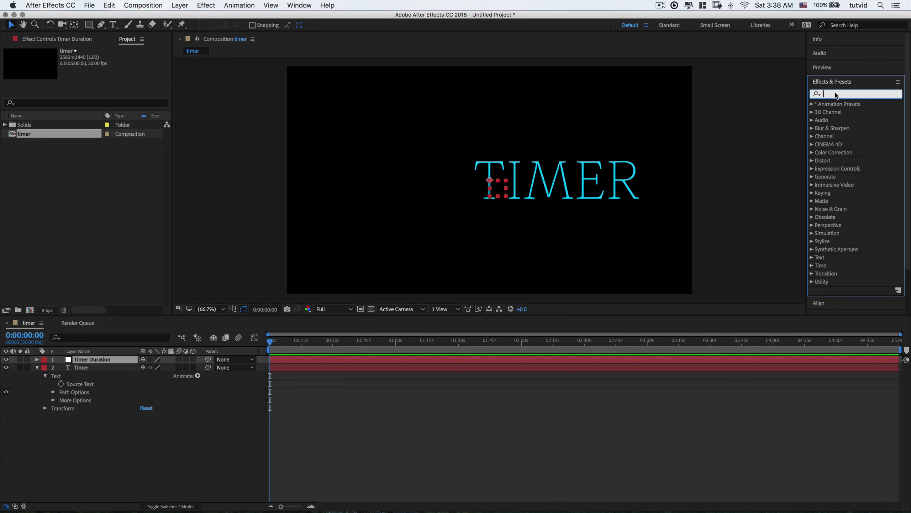
pyautogui.write('Slider')
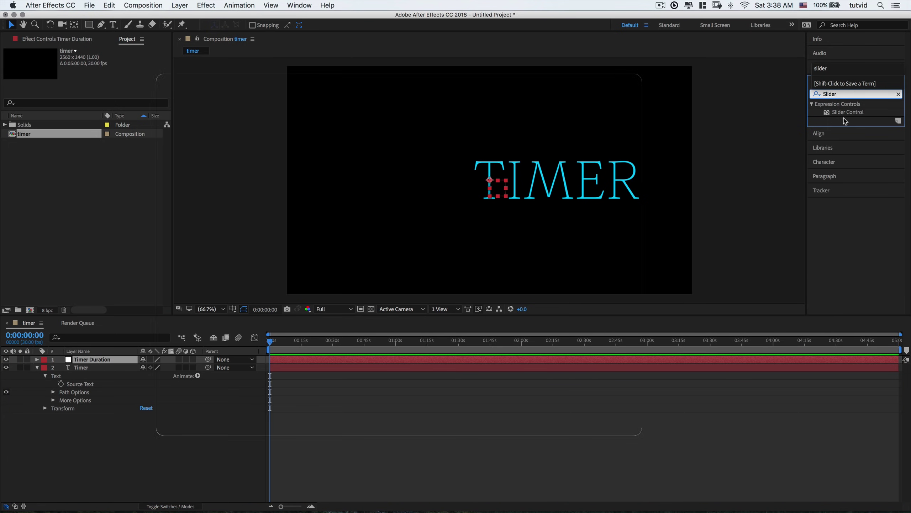
pyautogui.moveTo(846, 112); pyautogui.dragTo(97, 360)
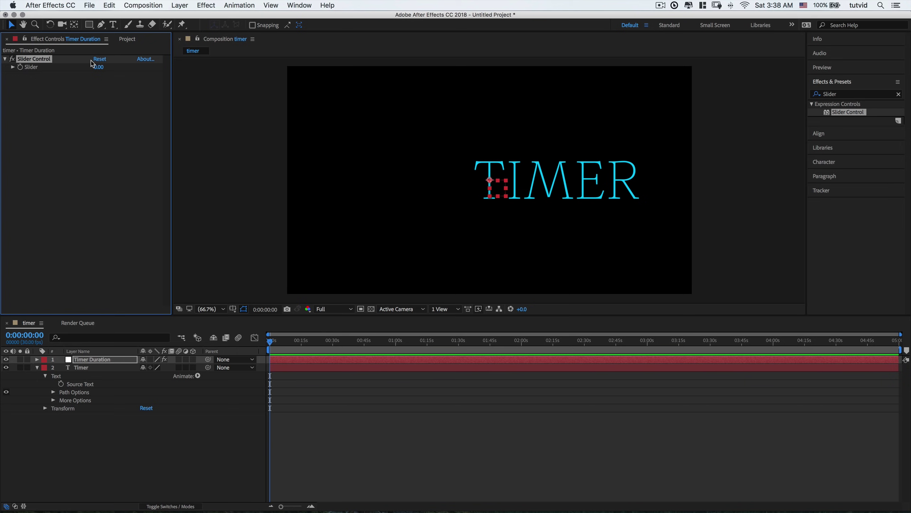
# Try a Slider value of 5 on the Timer Duration null and return it to 0.
pyautogui.click(99, 67)
pyautogui.press('Return')
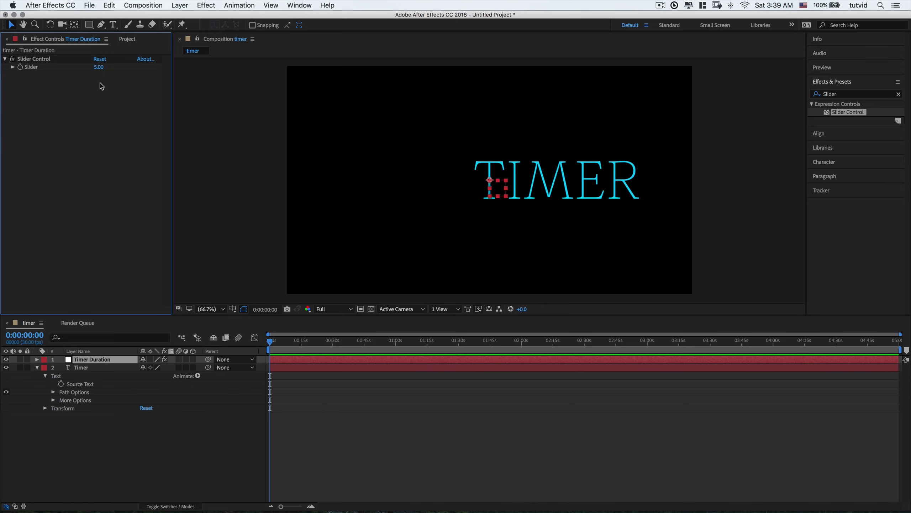
pyautogui.click(99, 69)
pyautogui.click(120, 146)
pyautogui.click(98, 67)
pyautogui.press('Return')
# Add an expression to the Timer layer's Source Text with rateOfSpeed = 1; and begin a second line with clockStartTime =.
pyautogui.keyDown('alt'); pyautogui.click(61, 384); pyautogui.keyUp('alt')
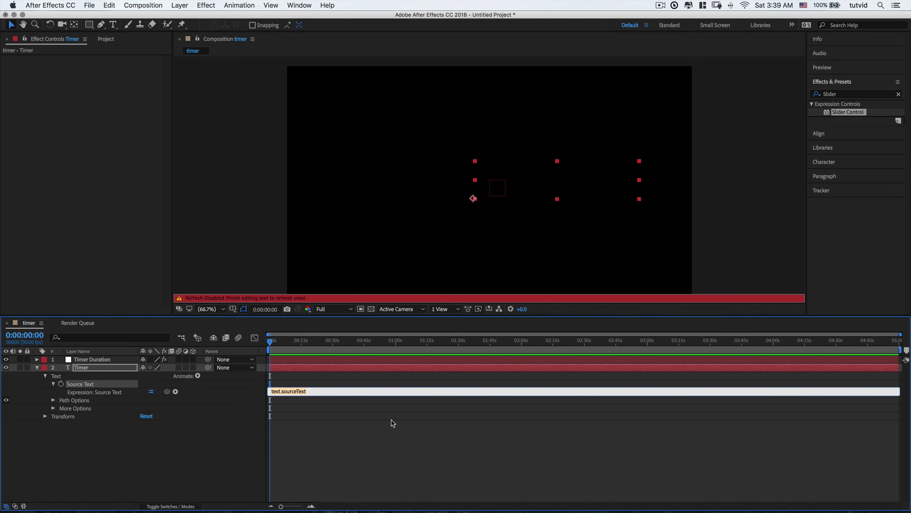
pyautogui.write('rateOfSpeed = 1;')
pyautogui.press('Return')
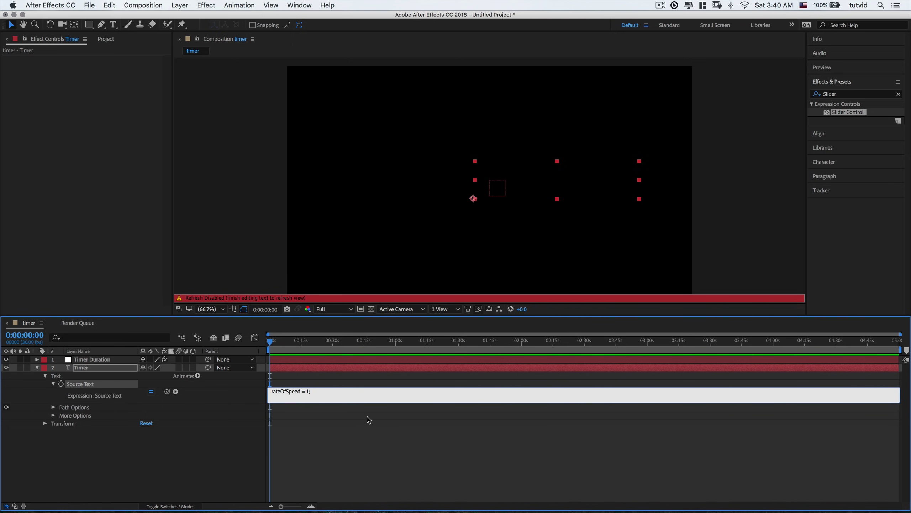
pyautogui.write('clock')
# Link clockStartTime to the Timer Duration layer's Slider property with the expression pick whip and commit the expression.
pyautogui.click(37, 359)
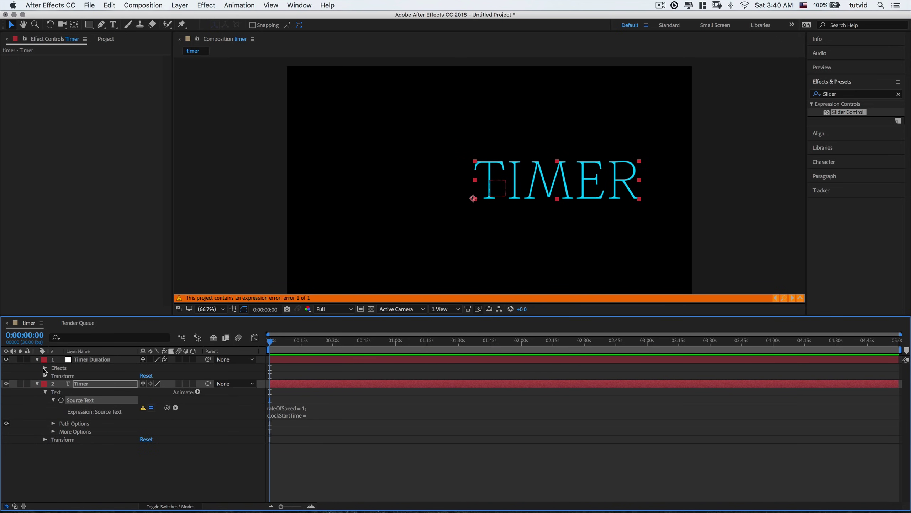
pyautogui.click(45, 368)
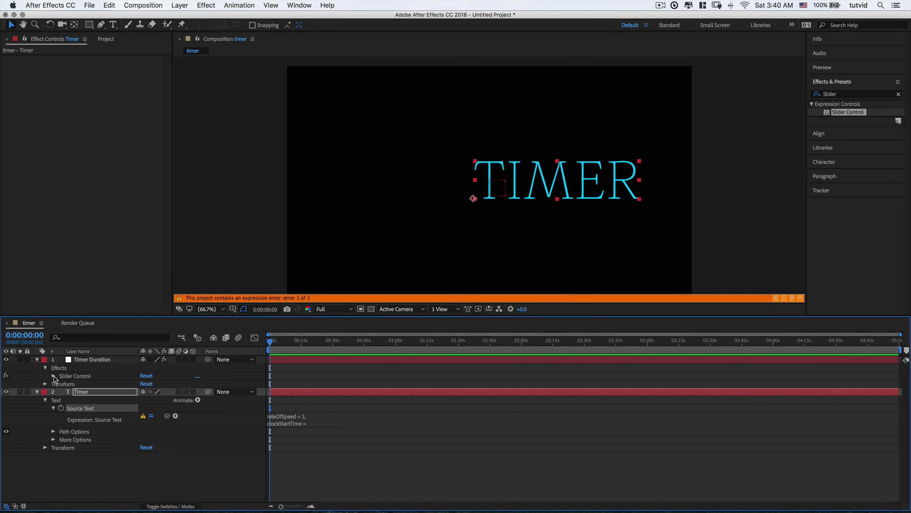
pyautogui.click(53, 376)
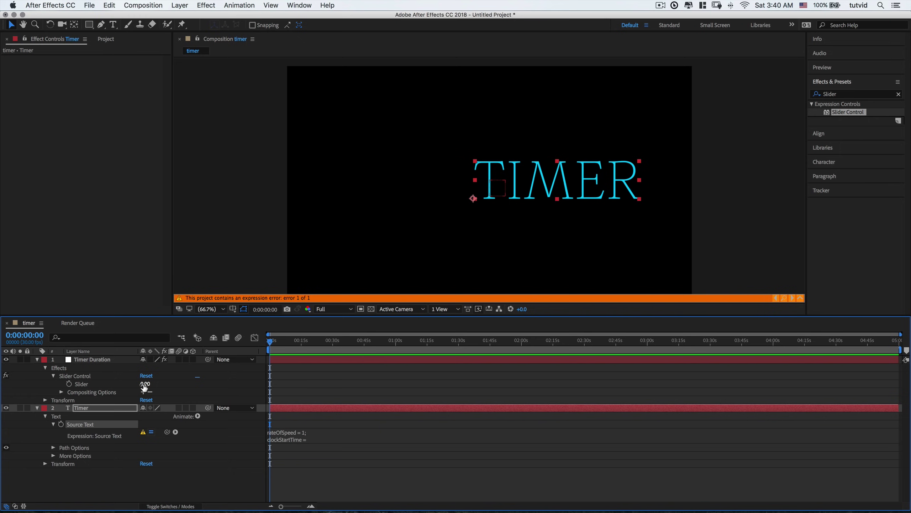
pyautogui.click(292, 438)
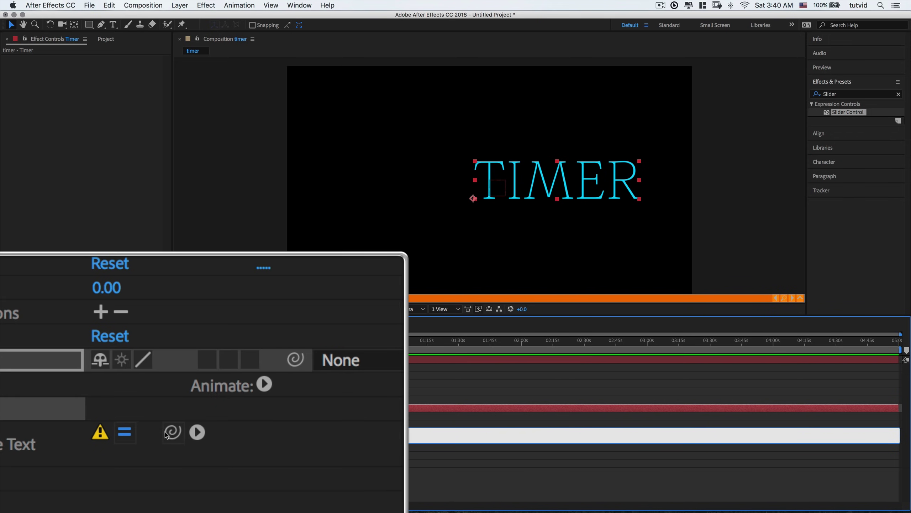
pyautogui.moveTo(167, 432); pyautogui.dragTo(130, 387)
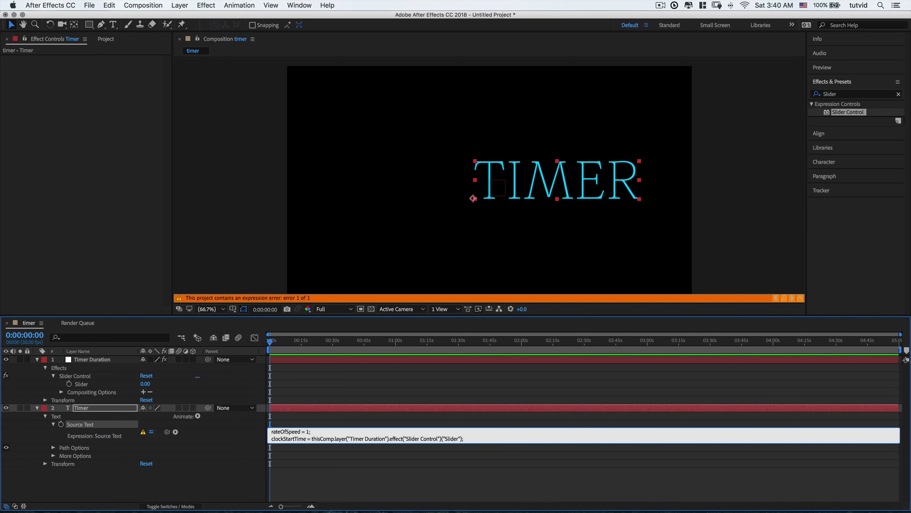
pyautogui.click(428, 478)
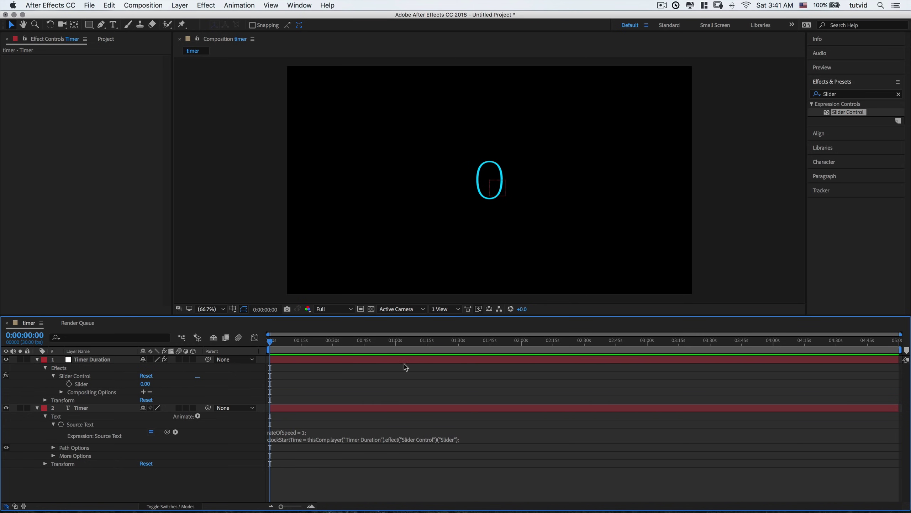
# Add the line clockTimeNumber = rateOfSpeed*time; to the Source Text expression and check it by scrubbing the first frames.
pyautogui.click(467, 439)
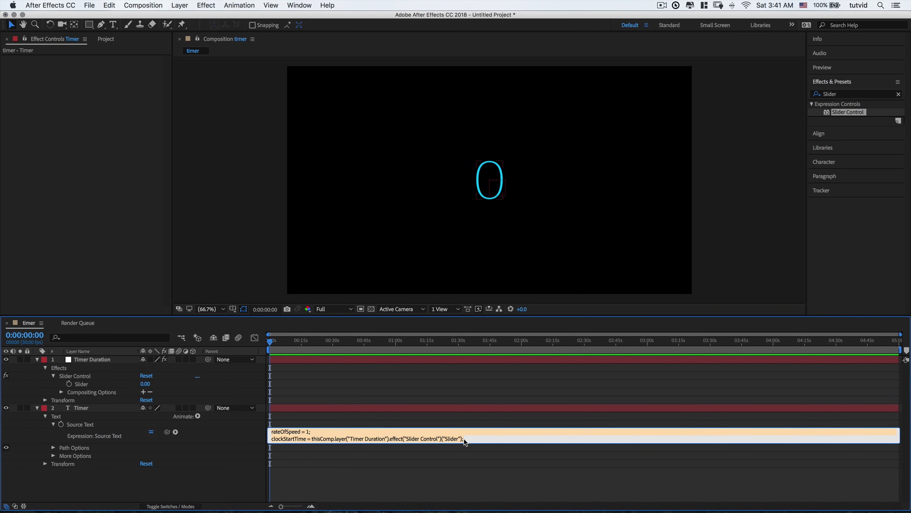
pyautogui.press('Return')
pyautogui.press('Return')
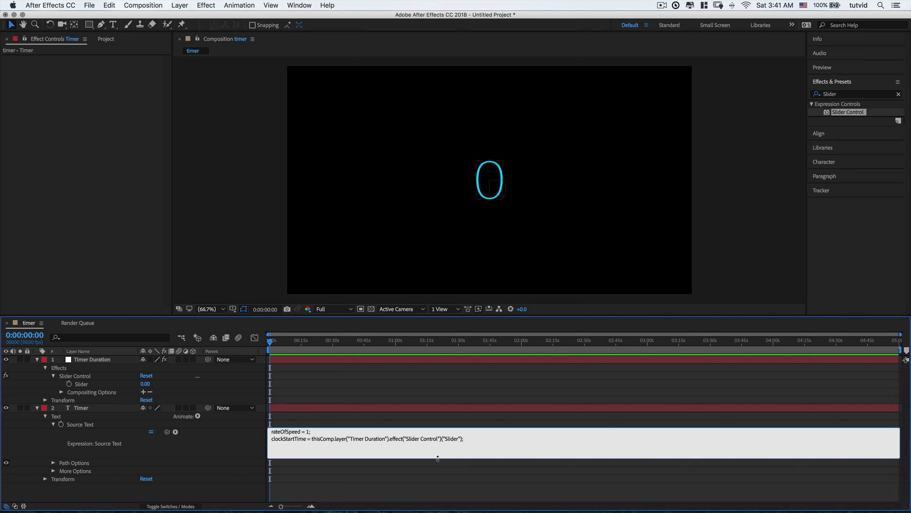
pyautogui.moveTo(438, 458); pyautogui.dragTo(438, 495)
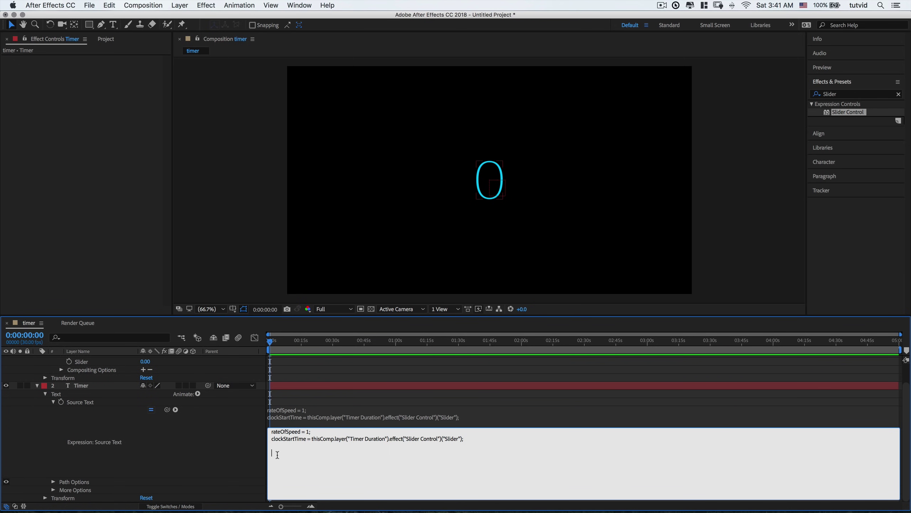
pyautogui.write('clockTimeNumber = rateOfSpee')
pyautogui.write('d*time;')
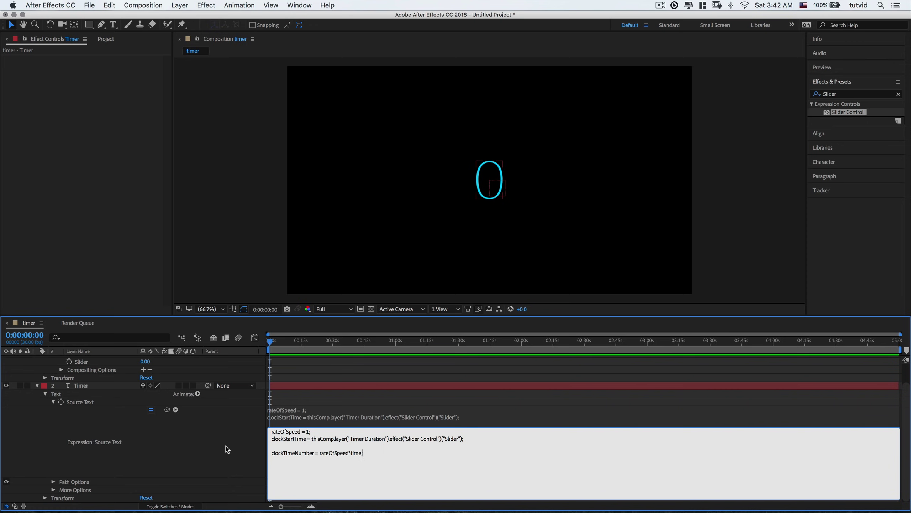
pyautogui.click(227, 449)
pyautogui.click(276, 344)
pyautogui.moveTo(276, 343); pyautogui.dragTo(248, 344)
# Wrap rateOfSpeed*time in Math.floor() in the clockTimeNumber line and check the count by scrubbing back to the first frame.
pyautogui.click(325, 433)
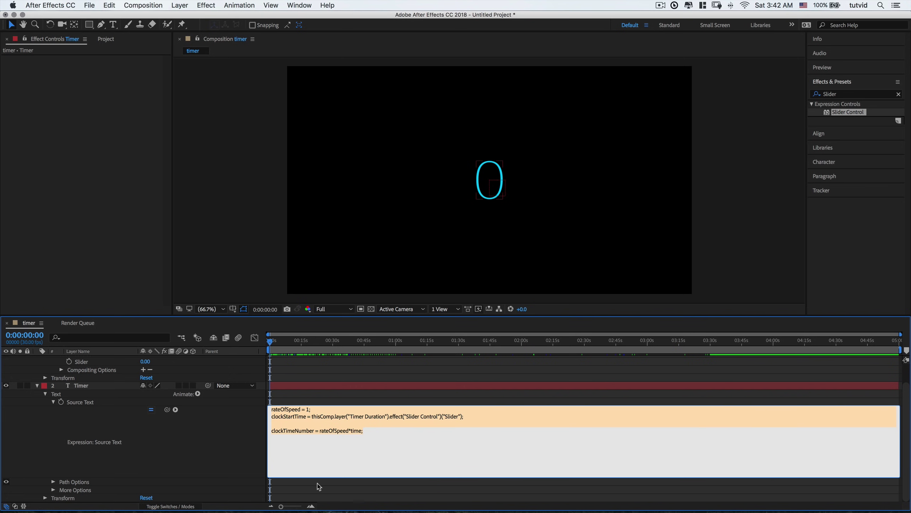
pyautogui.click(320, 433)
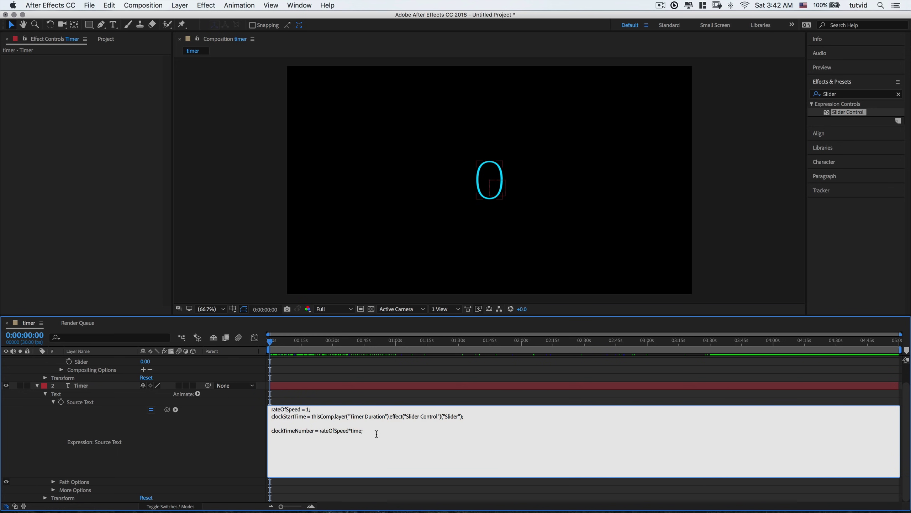
pyautogui.write('Math.floor(')
pyautogui.click(387, 431)
pyautogui.write(')')
pyautogui.click(238, 461)
pyautogui.moveTo(271, 344); pyautogui.dragTo(249, 356)
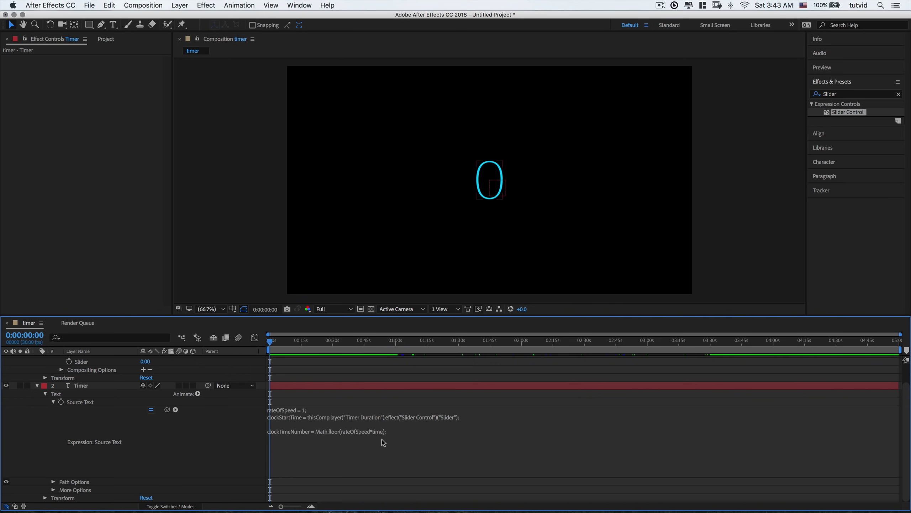
# Try rateOfSpeed = 5 in the Timer layer's Source Text expression and preview the count from the first frame.
pyautogui.press('space')
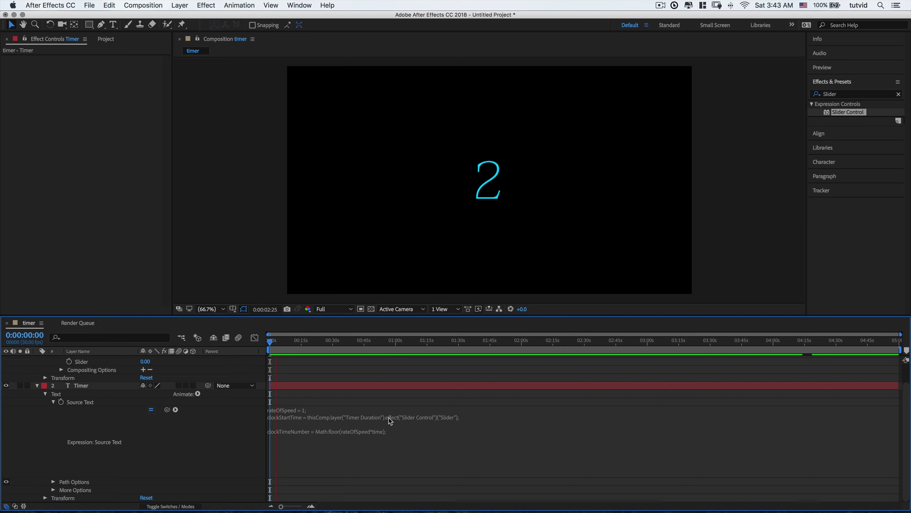
pyautogui.click(306, 409)
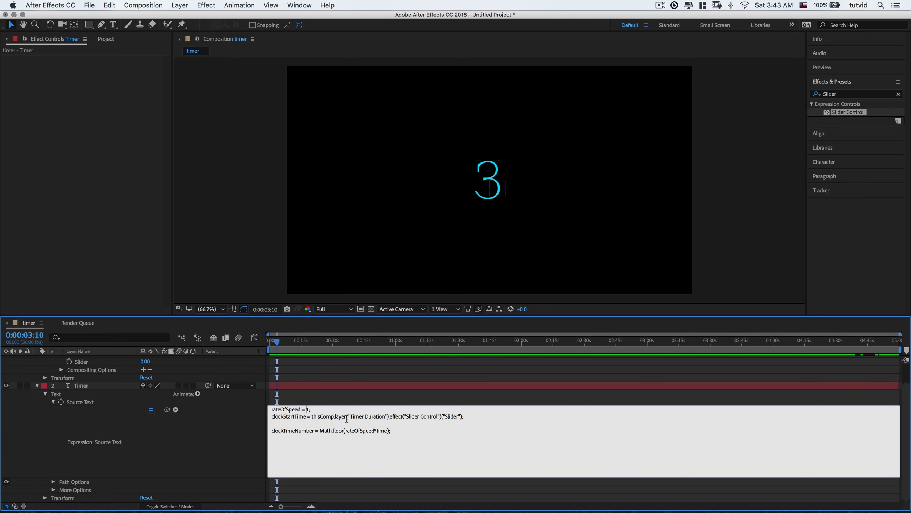
pyautogui.write('5')
pyautogui.click(239, 444)
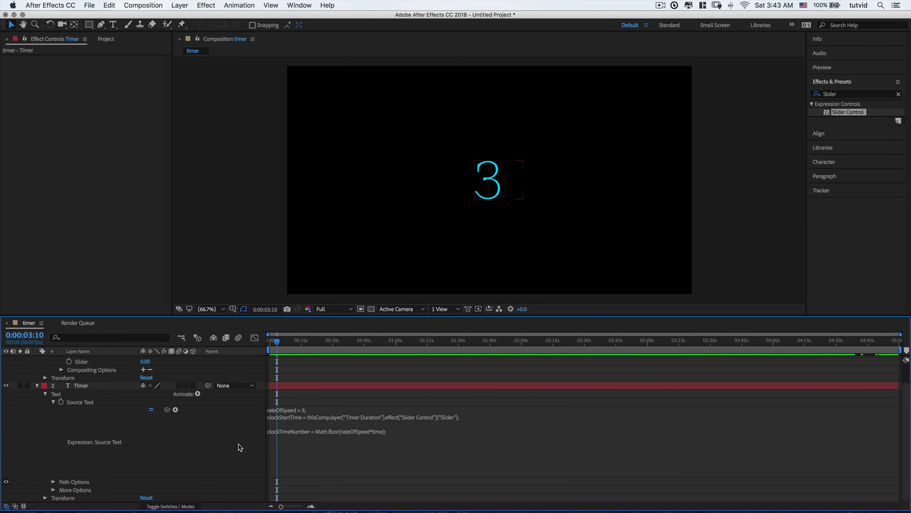
pyautogui.moveTo(274, 340); pyautogui.dragTo(263, 345)
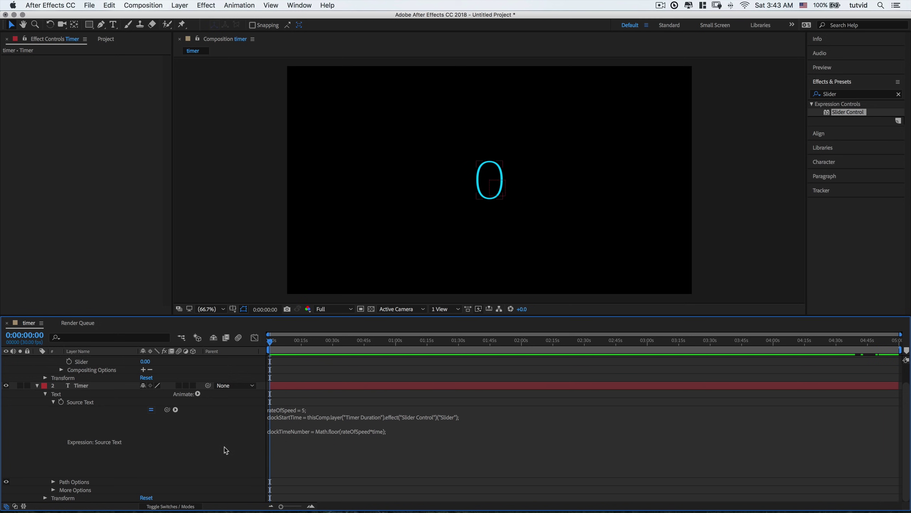
pyautogui.press('space')
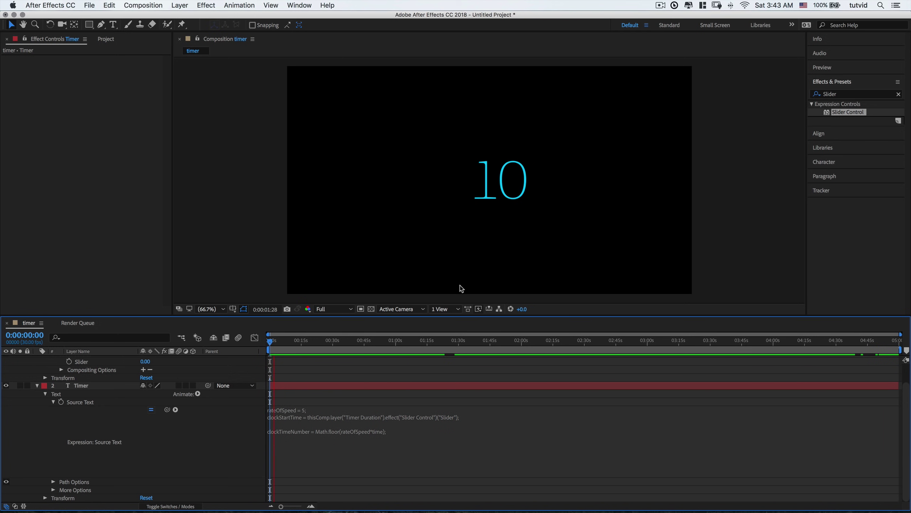
pyautogui.click(279, 345)
pyautogui.moveTo(279, 345); pyautogui.dragTo(270, 345)
# Set rateOfSpeed back to 1 in the Source Text expression.
pyautogui.click(303, 410)
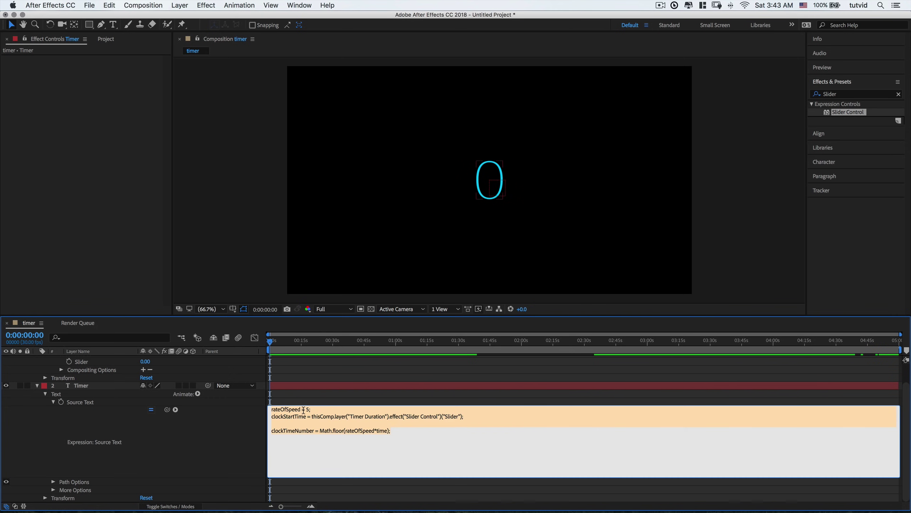
pyautogui.write('1')
pyautogui.click(234, 468)
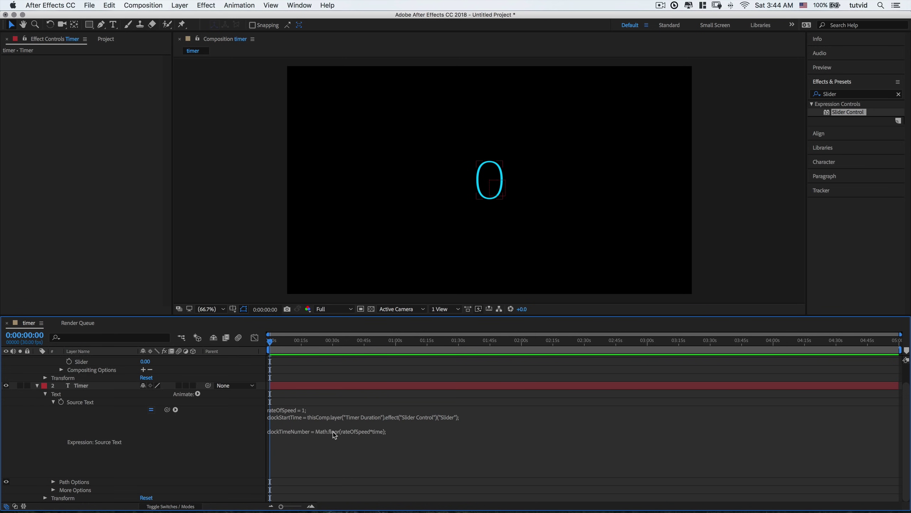
# Make the clockTimeNumber line Math.floor(clockStartTime - rateOfSpeed*time); and check it by scrubbing back to the first frame.
pyautogui.click(335, 432)
pyautogui.click(345, 430)
pyautogui.write('clockStartTime')
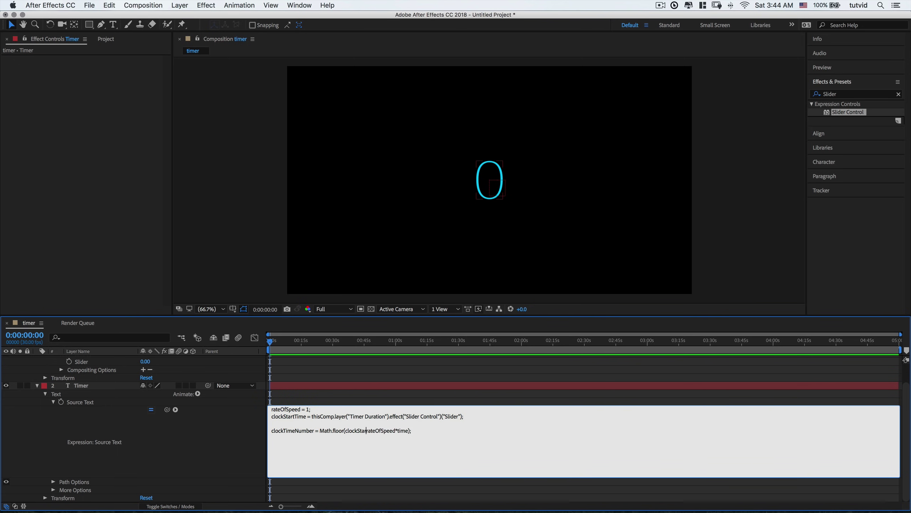
pyautogui.write(' -')
pyautogui.moveTo(416, 431); pyautogui.dragTo(427, 432)
pyautogui.doubleClick(360, 430)
pyautogui.click(211, 433)
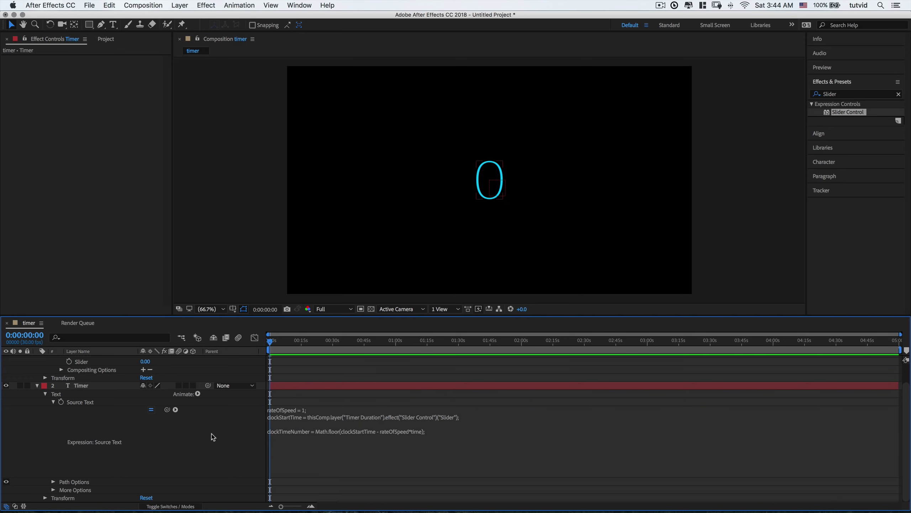
pyautogui.moveTo(273, 341); pyautogui.dragTo(213, 358)
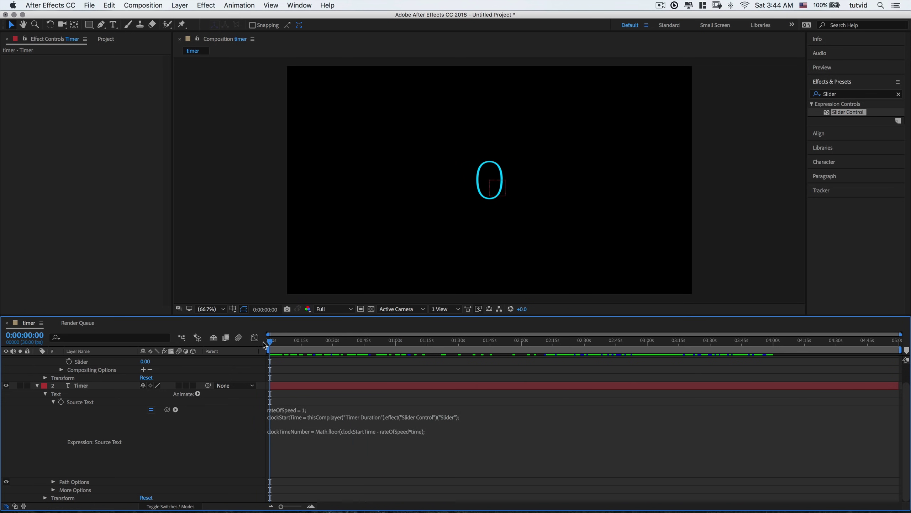
# Set the Timer Duration slider to 5 and scrub the first frames to check the countdown.
pyautogui.click(152, 362)
pyautogui.write('5')
pyautogui.press('Return')
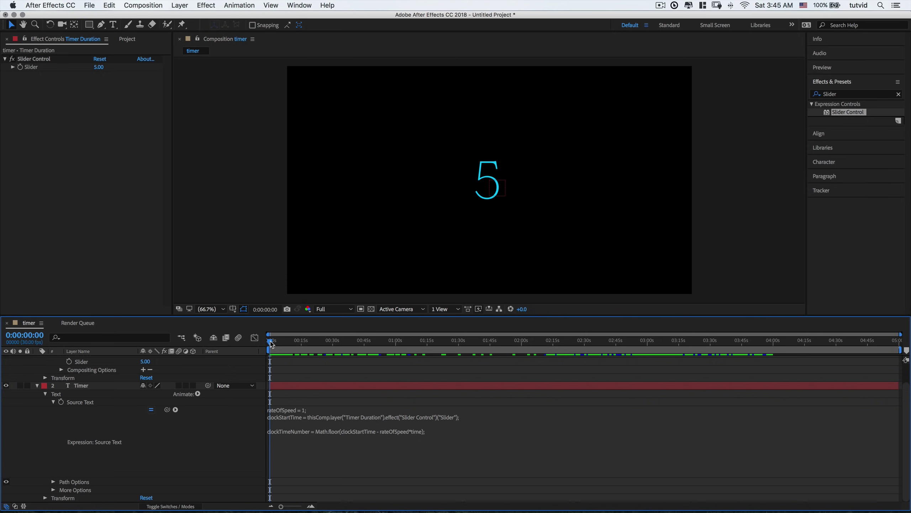
pyautogui.moveTo(273, 347); pyautogui.dragTo(245, 350)
# Set the Timer Duration slider to 300 and check the countdown by scrubbing from the first frame.
pyautogui.click(145, 362)
pyautogui.write('300')
pyautogui.click(309, 451)
pyautogui.click(245, 435)
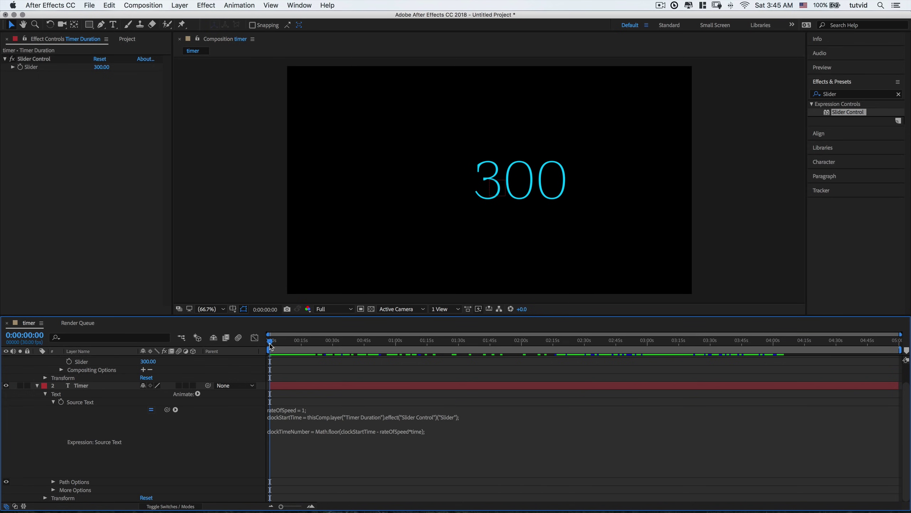
pyautogui.moveTo(270, 345)
pyautogui.mouseDown()
pyautogui.moveTo(335, 353)
pyautogui.moveTo(227, 356)
pyautogui.moveTo(900, 354)
pyautogui.moveTo(269, 354)
pyautogui.mouseUp()
# Multiply the slider reference in the clockStartTime line by 60 and commit the expression.
pyautogui.click(148, 361)
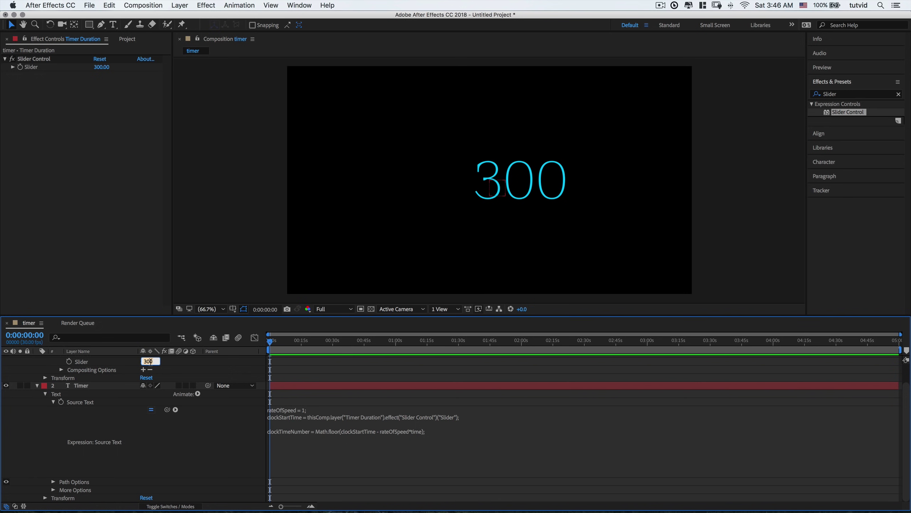
pyautogui.click(339, 434)
pyautogui.moveTo(306, 417); pyautogui.dragTo(274, 416)
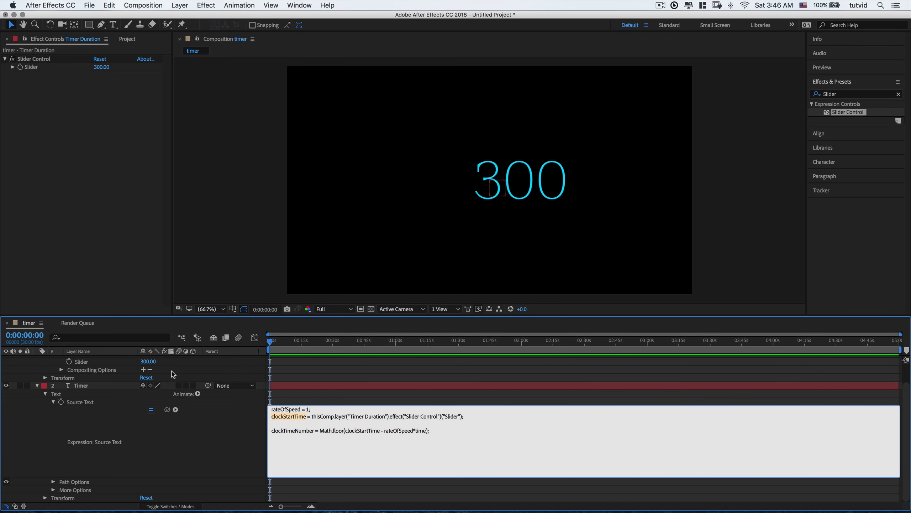
pyautogui.click(308, 422)
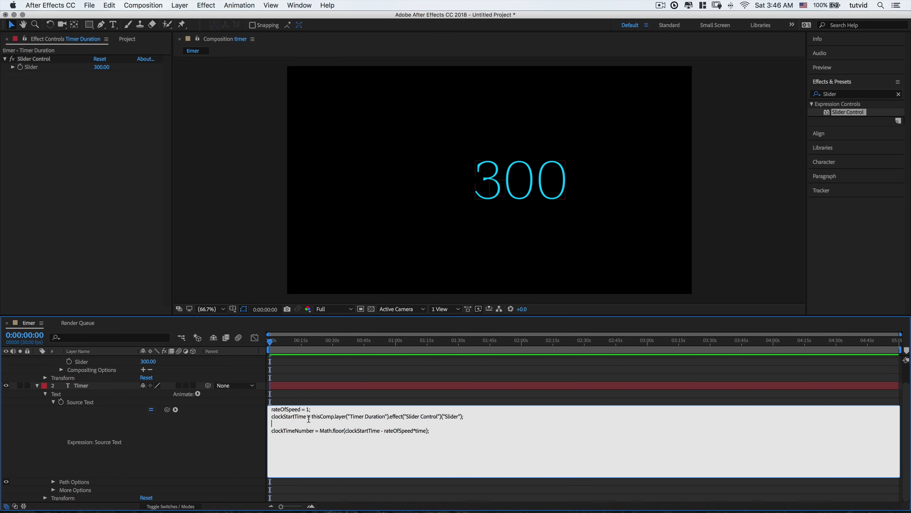
pyautogui.click(463, 416)
pyautogui.write(';')
pyautogui.write('*60')
pyautogui.click(228, 442)
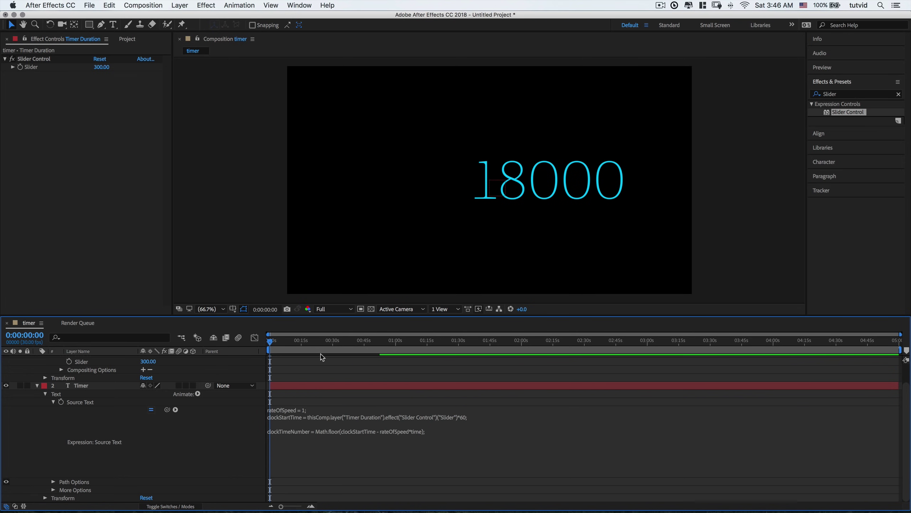
# Set the Timer Duration slider to 5.
pyautogui.click(147, 361)
pyautogui.write('5')
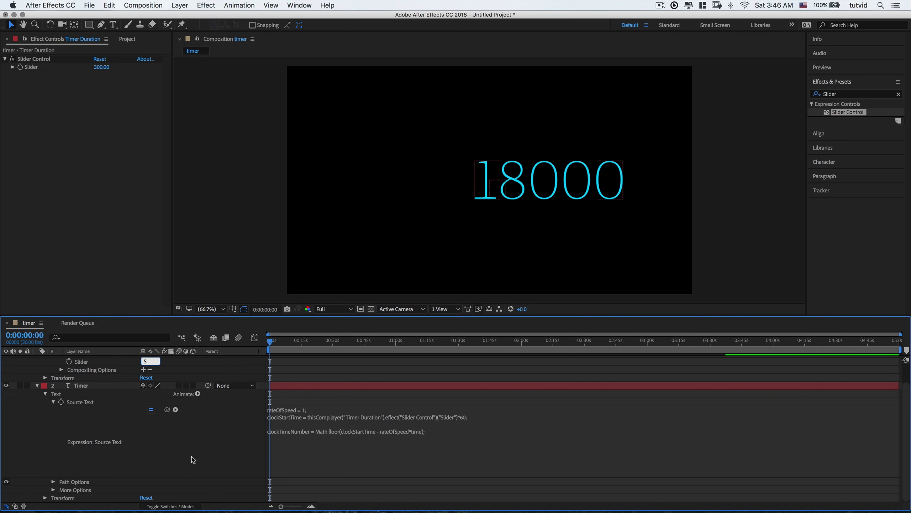
pyautogui.press('Return')
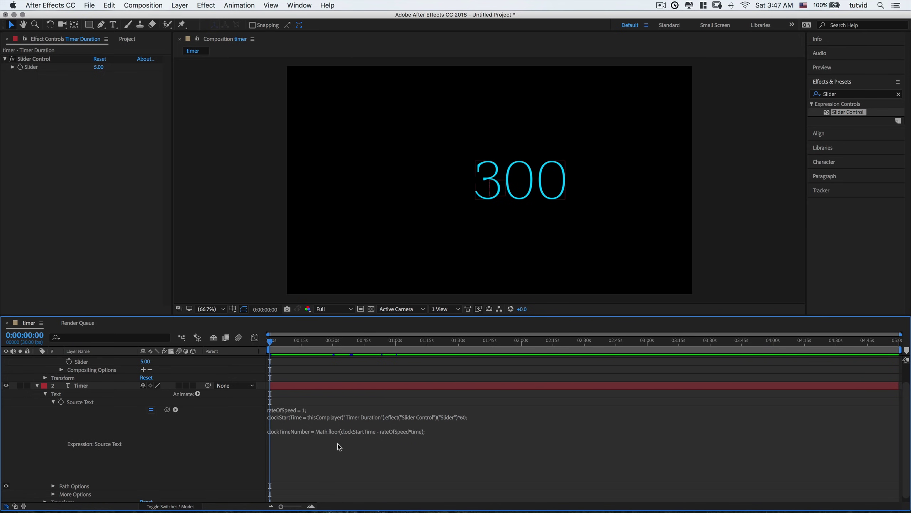
# Add a test line containing only 1000 below the clockTimeNumber line and commit the expression.
pyautogui.click(352, 434)
pyautogui.click(271, 432)
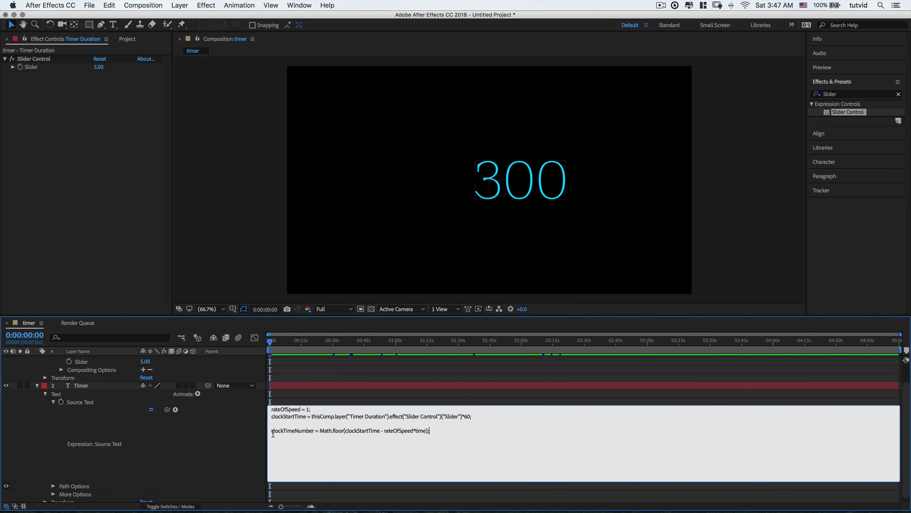
pyautogui.moveTo(310, 430); pyautogui.dragTo(313, 429)
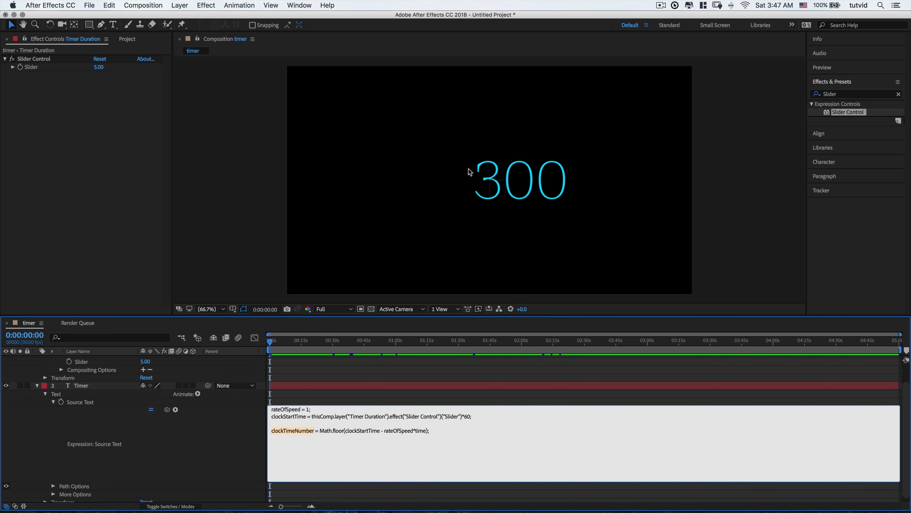
pyautogui.click(428, 460)
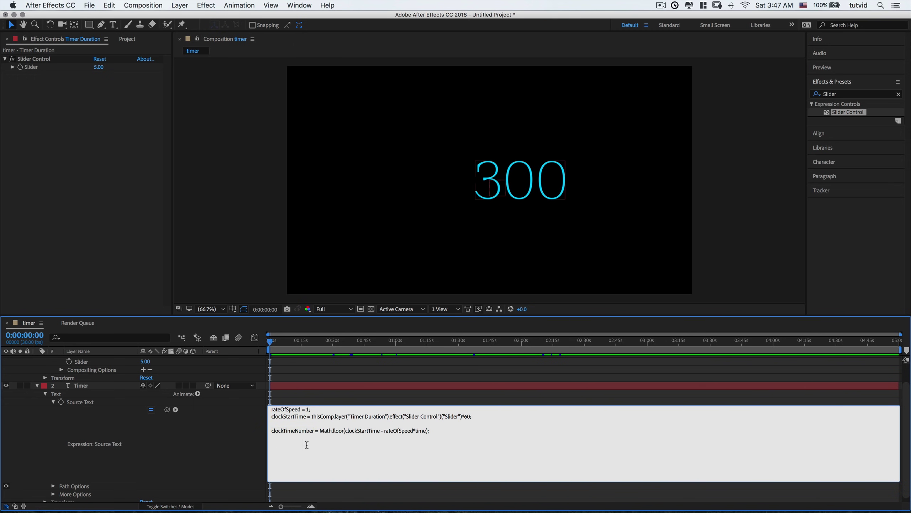
pyautogui.write('1000')
pyautogui.click(219, 424)
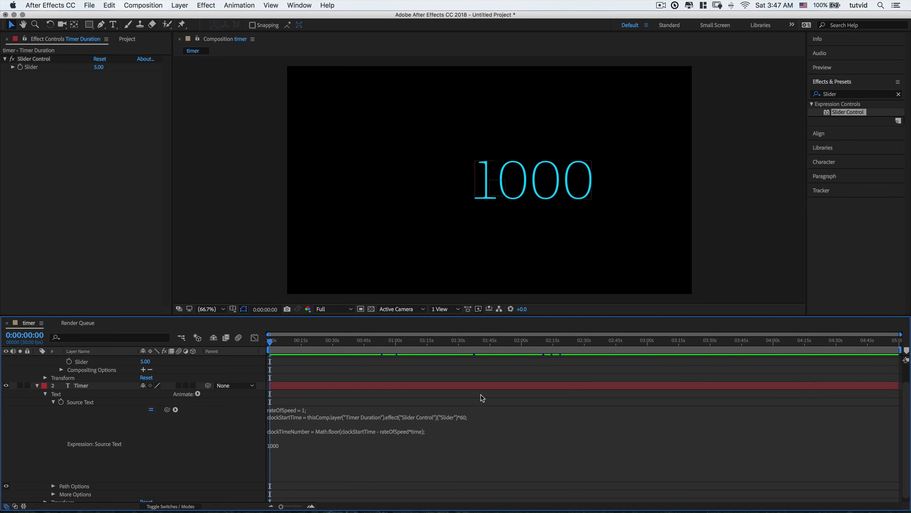
# Replace the 1000 test line with clockTimeNumber; and commit the expression.
pyautogui.click(282, 446)
pyautogui.press('BackSpace')
pyautogui.press('BackSpace')
pyautogui.press('BackSpace')
pyautogui.press('BackSpace')
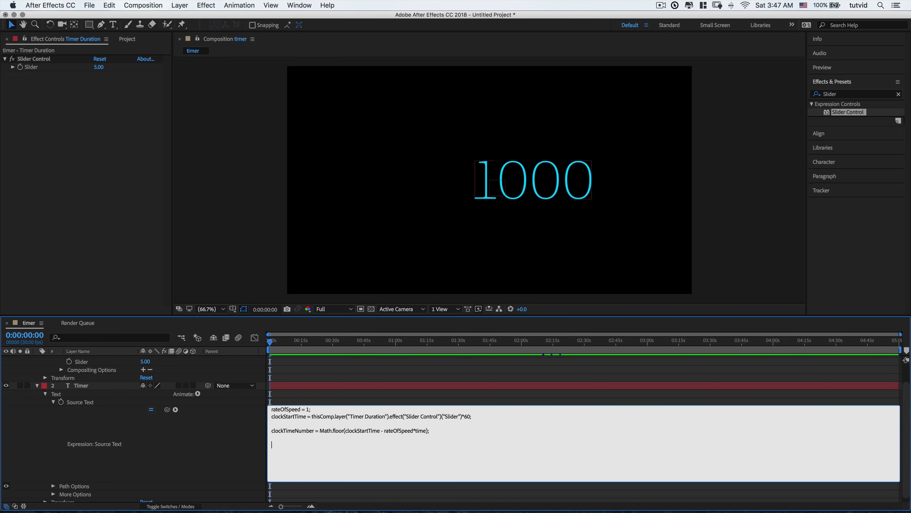
pyautogui.write('clockTime')
pyautogui.write('Number')
pyautogui.write('clo')
pyautogui.write('ckTimeNumber')
pyautogui.write(';')
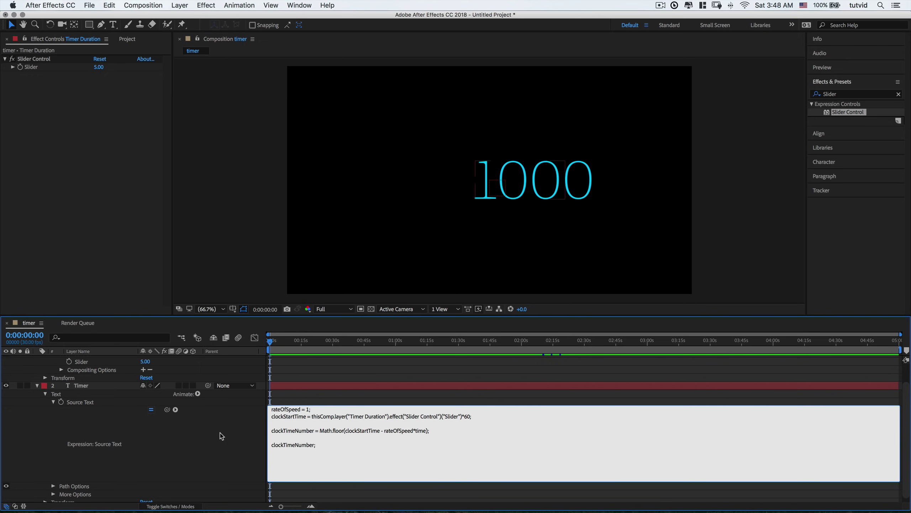
pyautogui.click(232, 426)
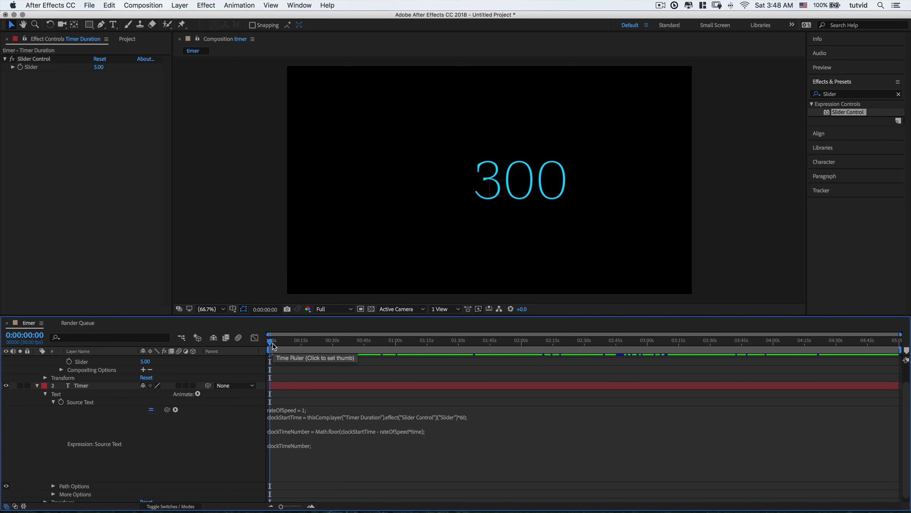
# Change the last expression line to clockTimeNumber/60; and scrub to about one minute and 30 seconds to check the value.
pyautogui.click(306, 445)
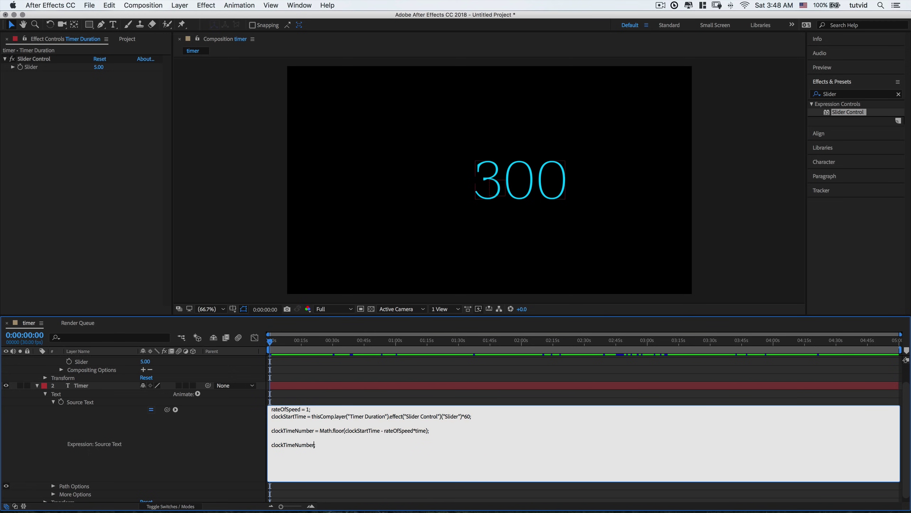
pyautogui.write('/60')
pyautogui.click(235, 433)
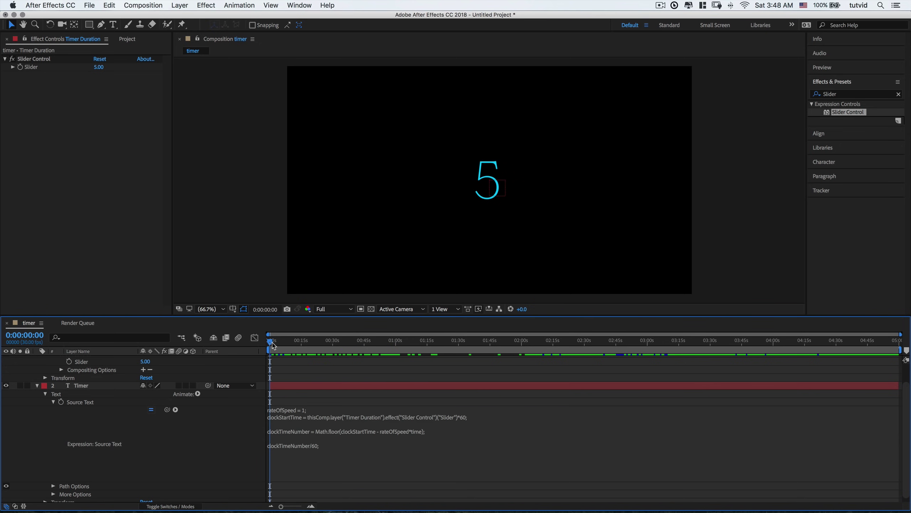
pyautogui.moveTo(273, 346); pyautogui.dragTo(395, 347)
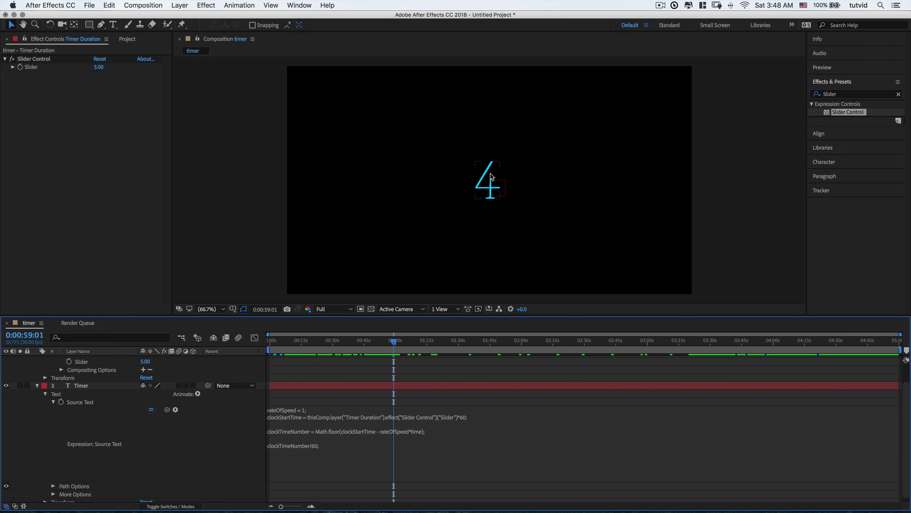
pyautogui.moveTo(394, 342); pyautogui.dragTo(332, 342)
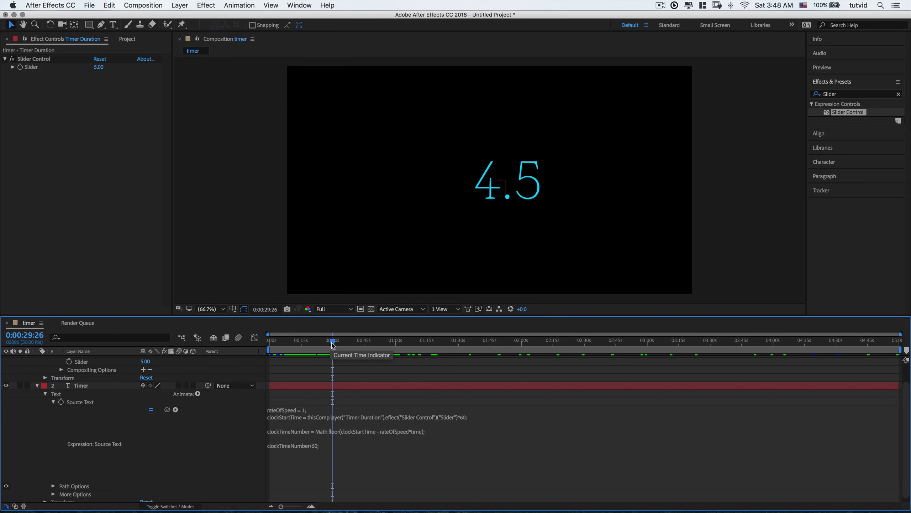
pyautogui.press('Home')
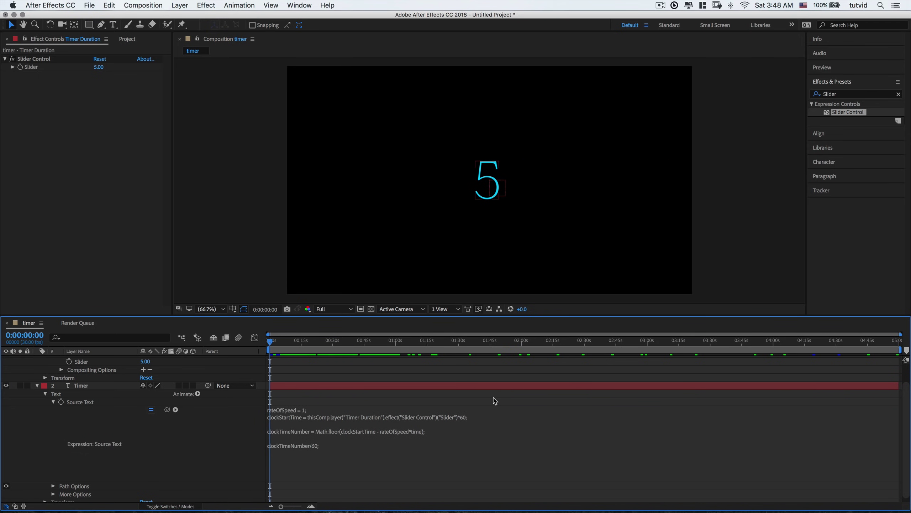
# Replace the last expression line with minutes = Math.floor(clockTimeNumber/60);.
pyautogui.click(339, 447)
pyautogui.moveTo(351, 445); pyautogui.dragTo(262, 444)
pyautogui.press('BackSpace')
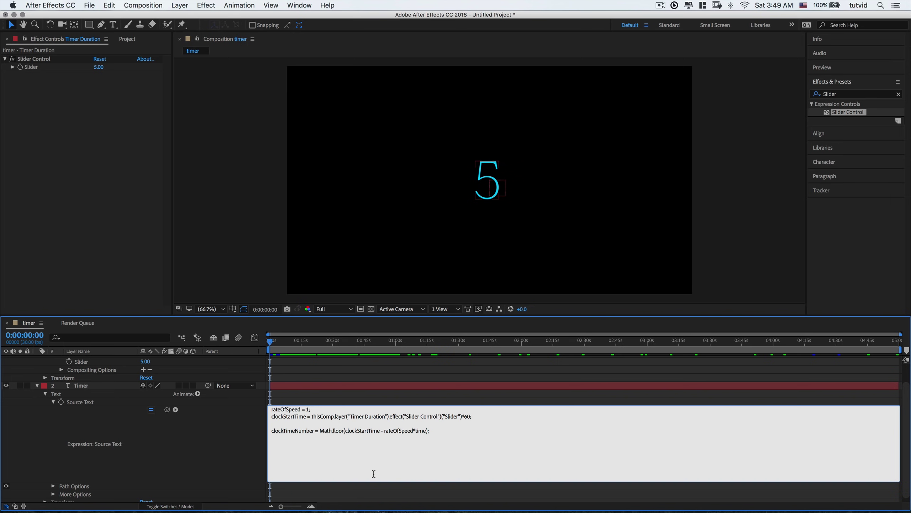
pyautogui.write('minutes = Math.floor()clockTimeNumber/60')
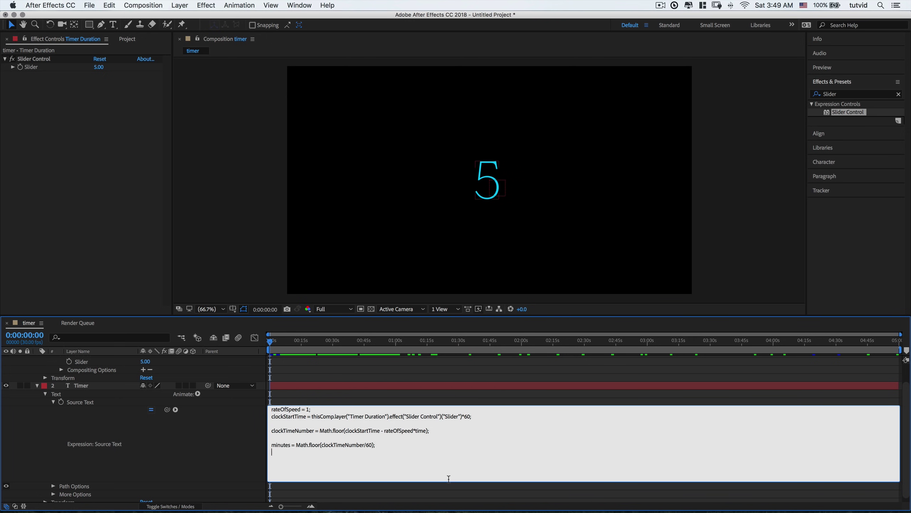
# Add the line seconds = clockTimeNumber%60; below the minutes line in the Source Text expression.
pyautogui.write('seconds = ')
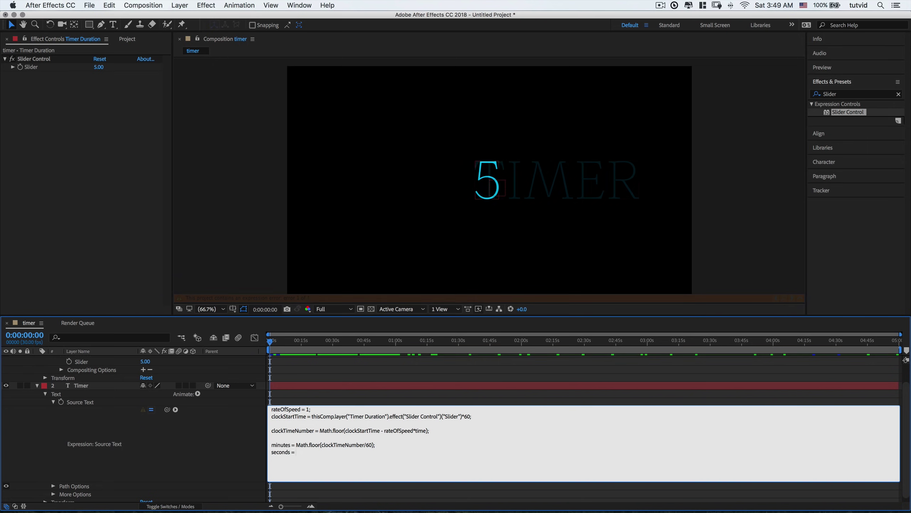
pyautogui.write('clockTimeNumber%60')
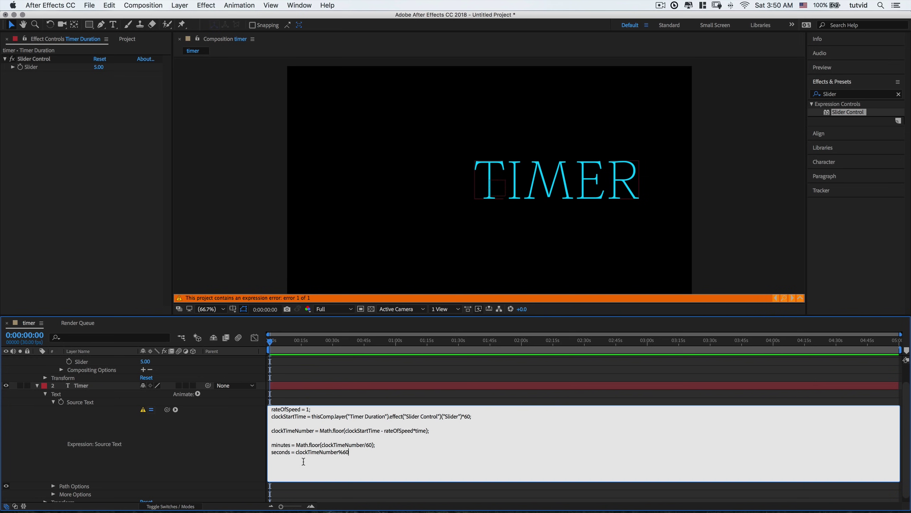
pyautogui.moveTo(296, 451); pyautogui.dragTo(332, 453)
pyautogui.click(345, 453)
pyautogui.doubleClick(345, 452)
pyautogui.click(355, 452)
pyautogui.write(';')
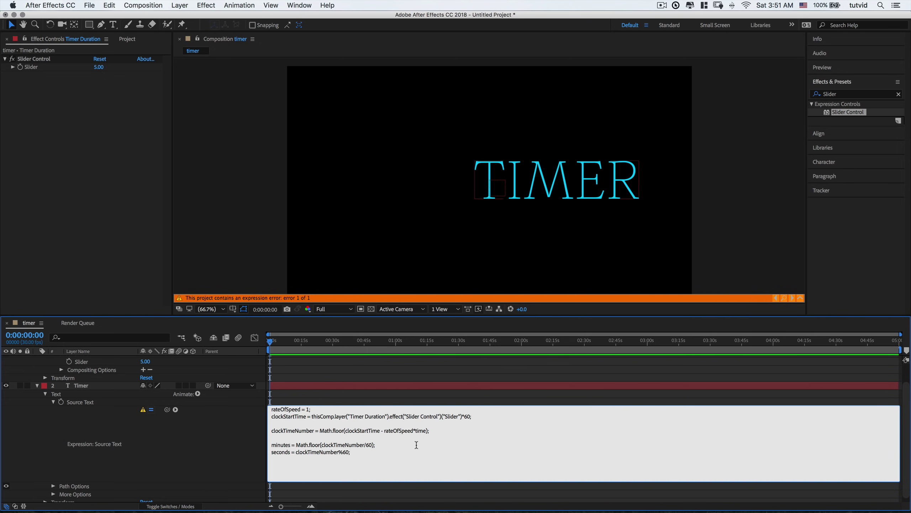
# Add minutes + seconds; as the last line of the Source Text expression and scrub briefly to check the output.
pyautogui.write('minutes')
pyautogui.click(198, 447)
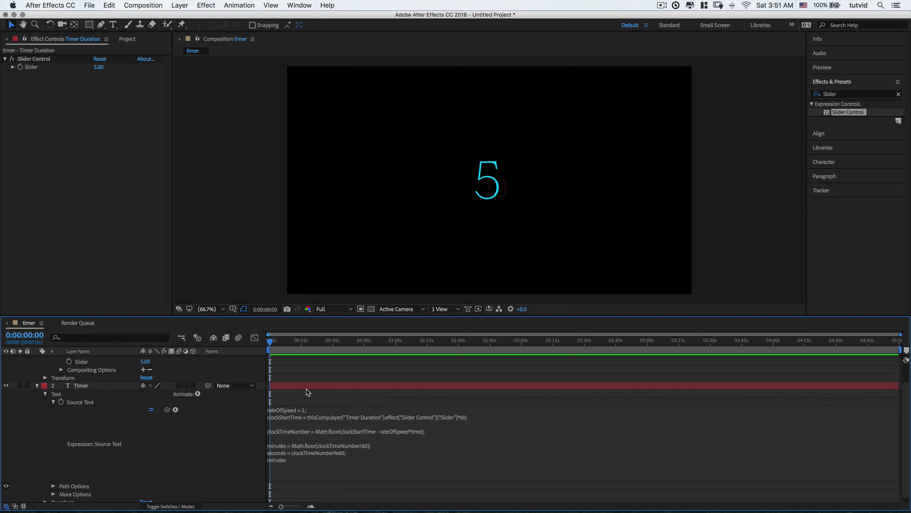
pyautogui.click(298, 459)
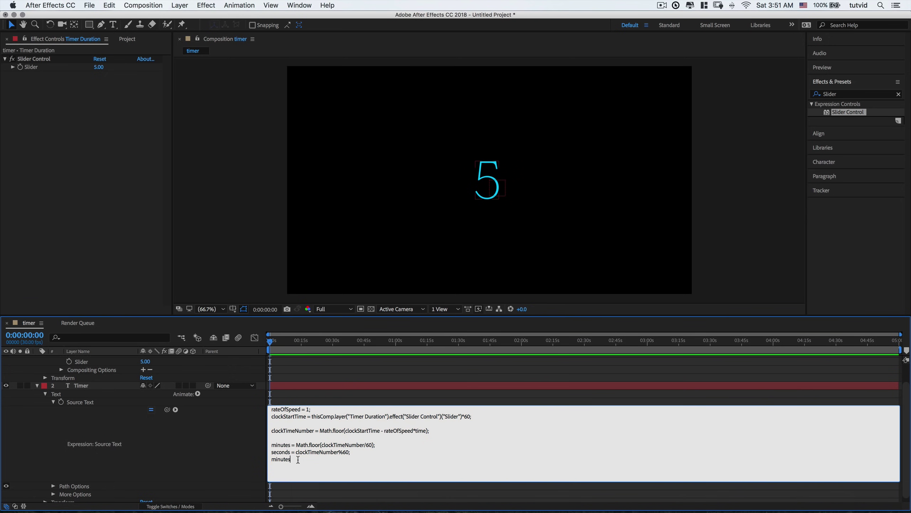
pyautogui.write('+ seconds;')
pyautogui.click(233, 454)
pyautogui.moveTo(272, 344)
pyautogui.mouseDown()
pyautogui.moveTo(447, 340)
pyautogui.moveTo(311, 353)
pyautogui.moveTo(270, 343)
pyautogui.mouseUp()
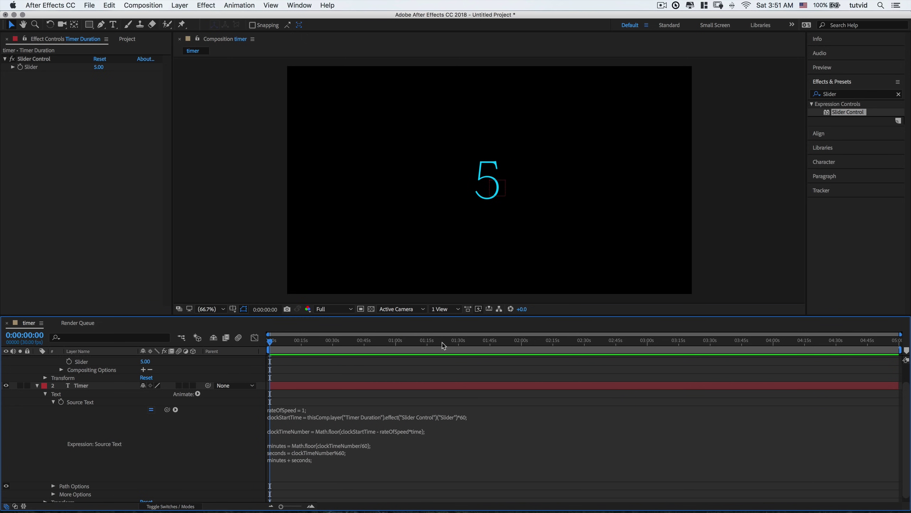
# Change the last expression line to minutes + ":" + seconds; and scrub the timeline to check the countdown.
pyautogui.click(314, 466)
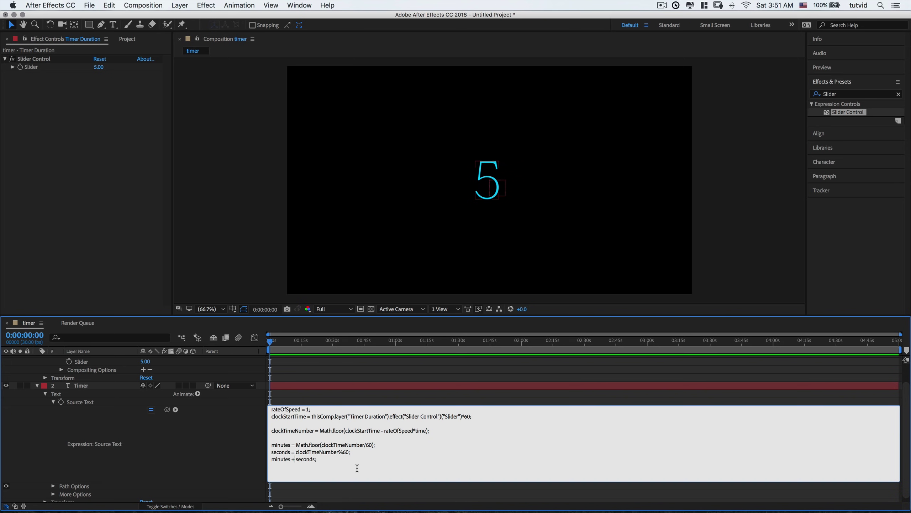
pyautogui.write('":')
pyautogui.write('+')
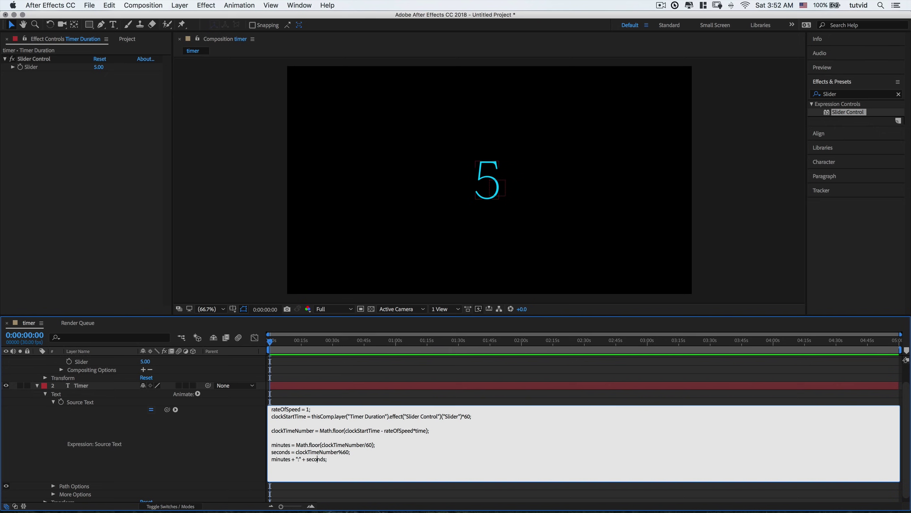
pyautogui.click(210, 453)
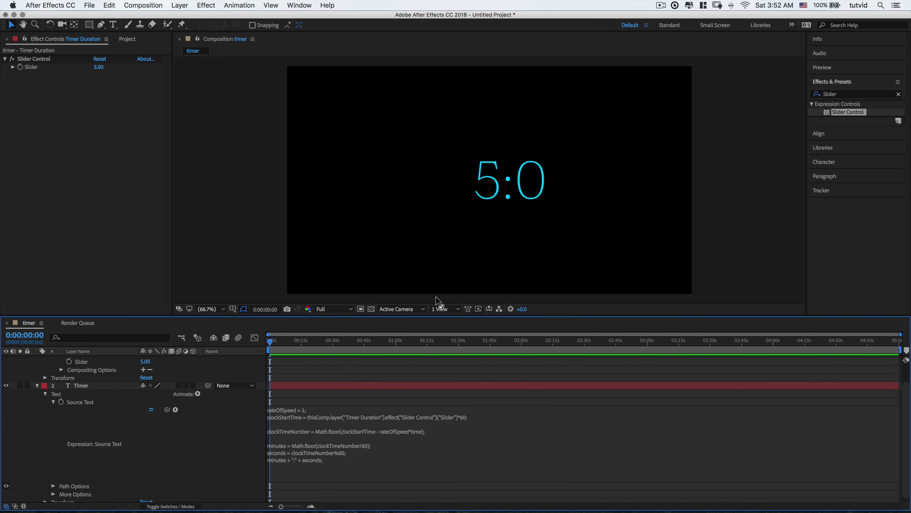
pyautogui.moveTo(272, 341); pyautogui.dragTo(239, 350)
# Try a Timer Duration slider value of 3, scrub the countdown, and restore the slider to 5 at the timeline's start.
pyautogui.click(146, 361)
pyautogui.write('3')
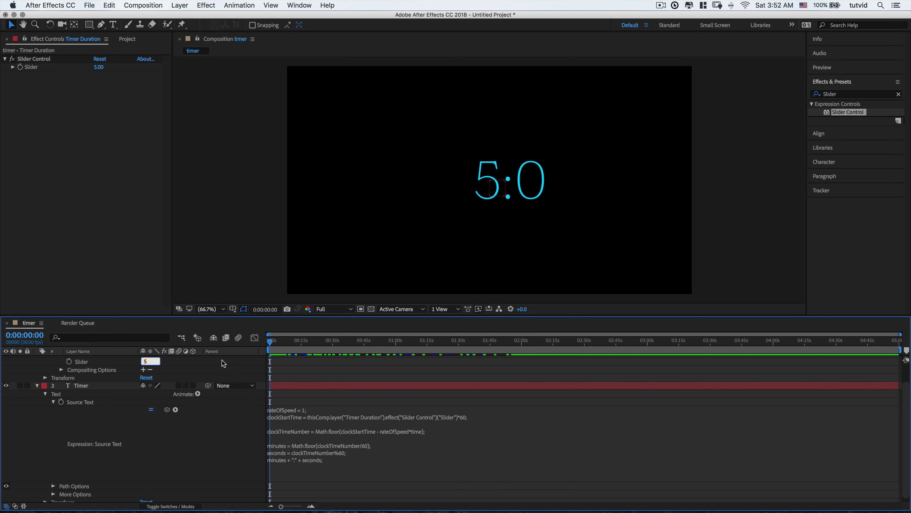
pyautogui.press('Return')
pyautogui.moveTo(283, 345); pyautogui.dragTo(325, 346)
pyautogui.press('Home')
pyautogui.click(146, 361)
pyautogui.write('5')
pyautogui.press('Return')
# Try "tutvid" as the separator text in the last expression line and restore the colon.
pyautogui.click(296, 459)
pyautogui.press('BackSpace')
pyautogui.write('tutvid')
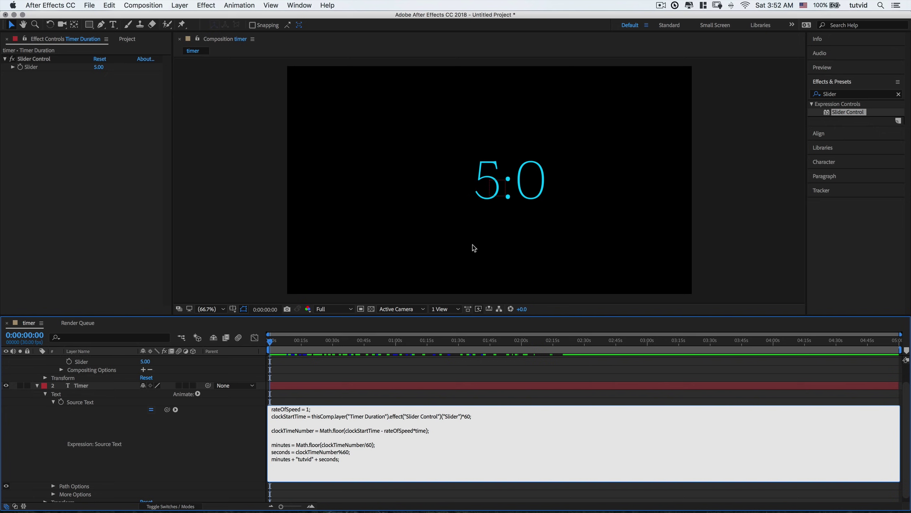
pyautogui.click(233, 462)
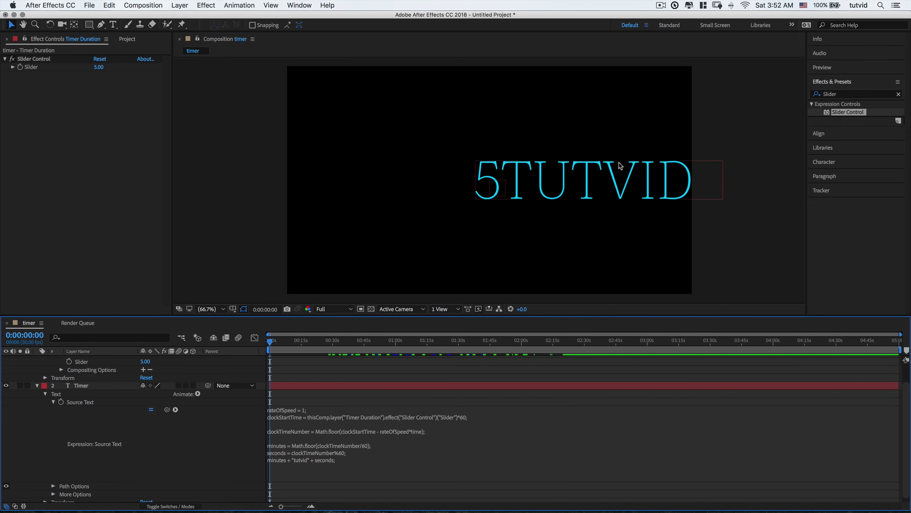
pyautogui.click(303, 461)
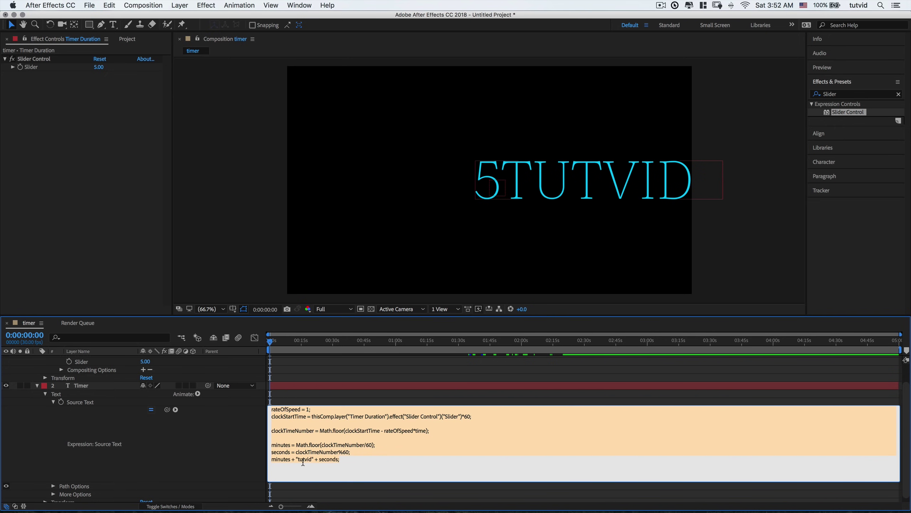
pyautogui.write(':')
pyautogui.click(234, 432)
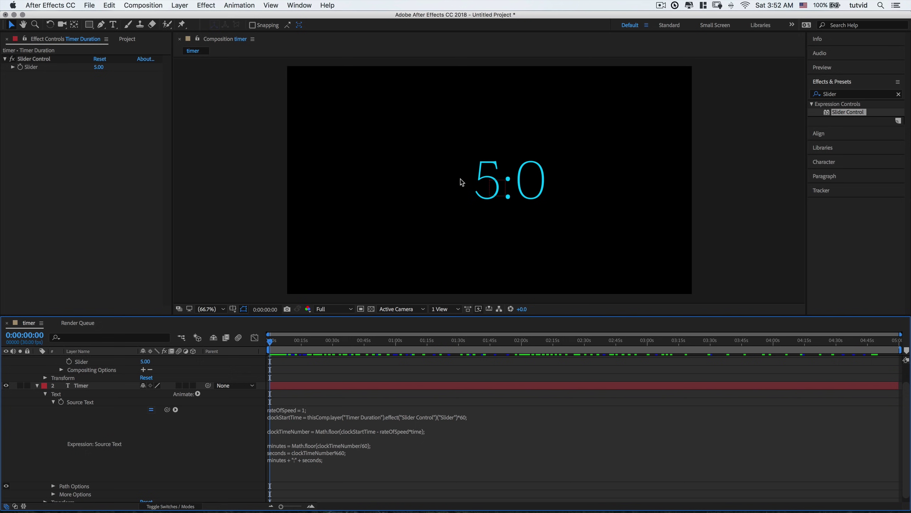
# Try a Timer Duration slider value of 10 and set it back to 5.
pyautogui.click(146, 362)
pyautogui.write('10')
pyautogui.press('Return')
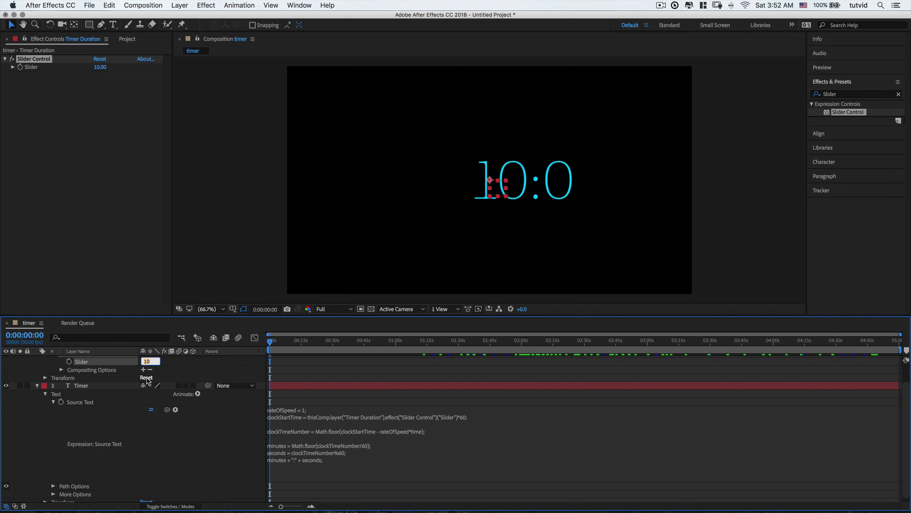
pyautogui.write('5')
pyautogui.press('Return')
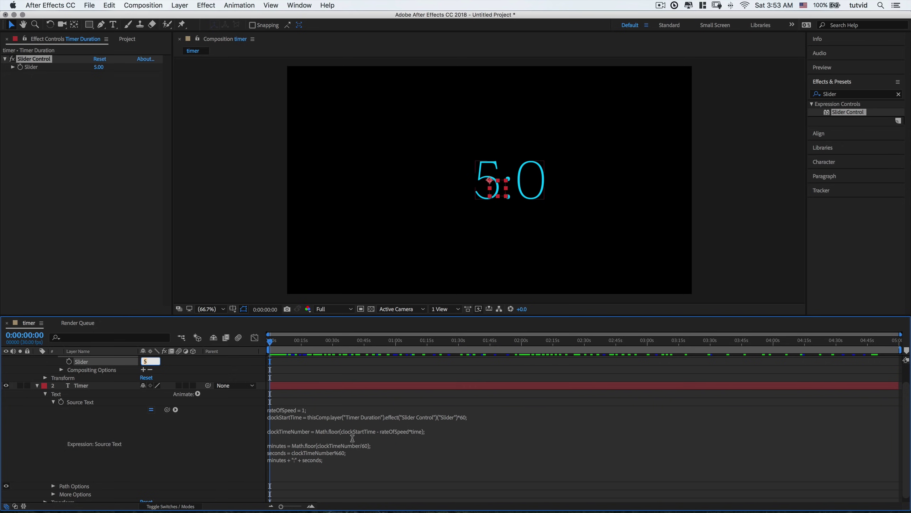
# Add an empty function addZero(n) { } between the clockStartTime and clockTimeNumber lines of the Source Text expression.
pyautogui.click(437, 428)
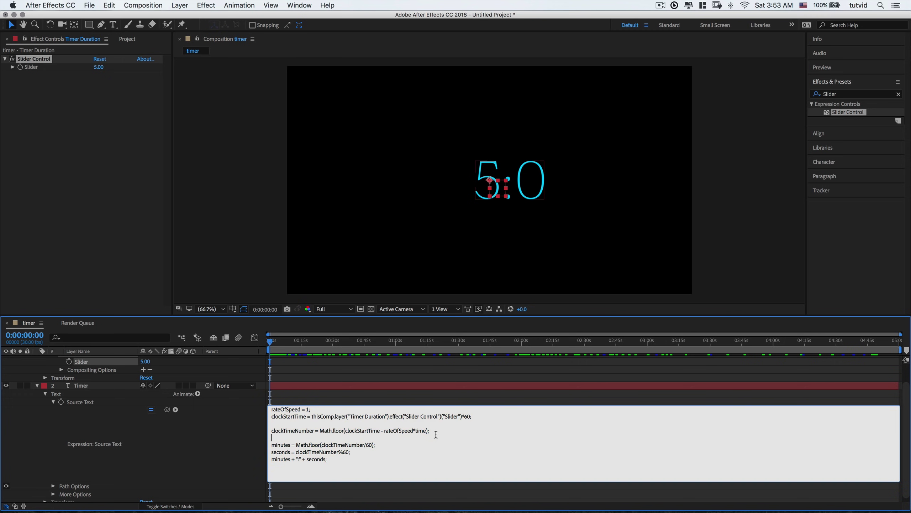
pyautogui.click(386, 422)
pyautogui.press('Return')
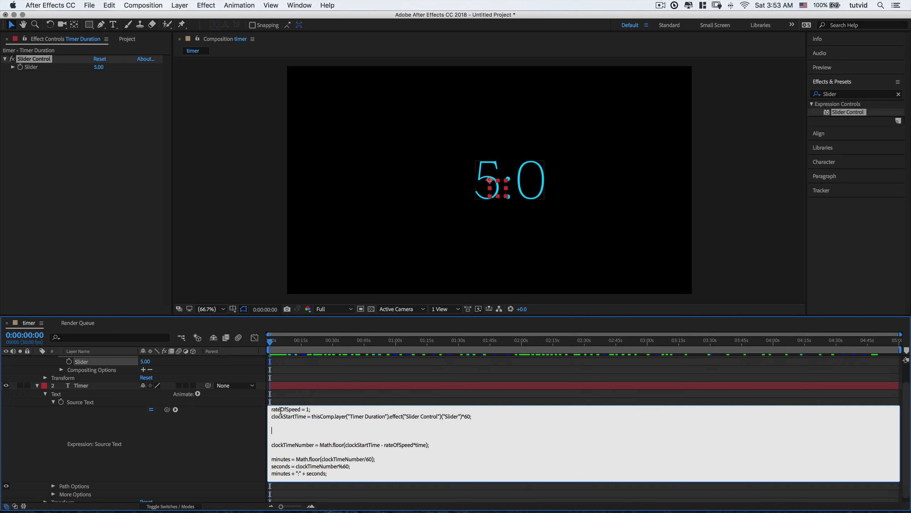
pyautogui.scroll(-1, 321, 434)
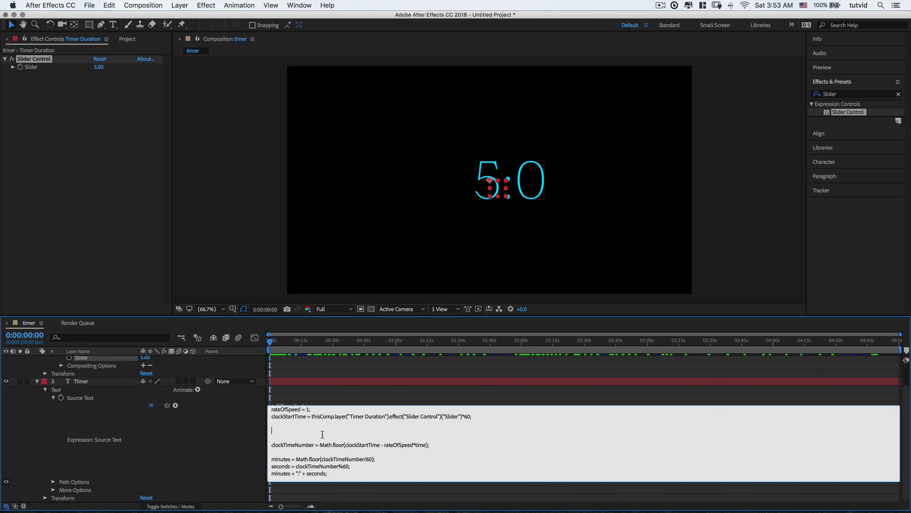
pyautogui.write('function')
pyautogui.write(' addZero')
pyautogui.write('()')
pyautogui.write('n')
pyautogui.press('Return')
pyautogui.press('Return')
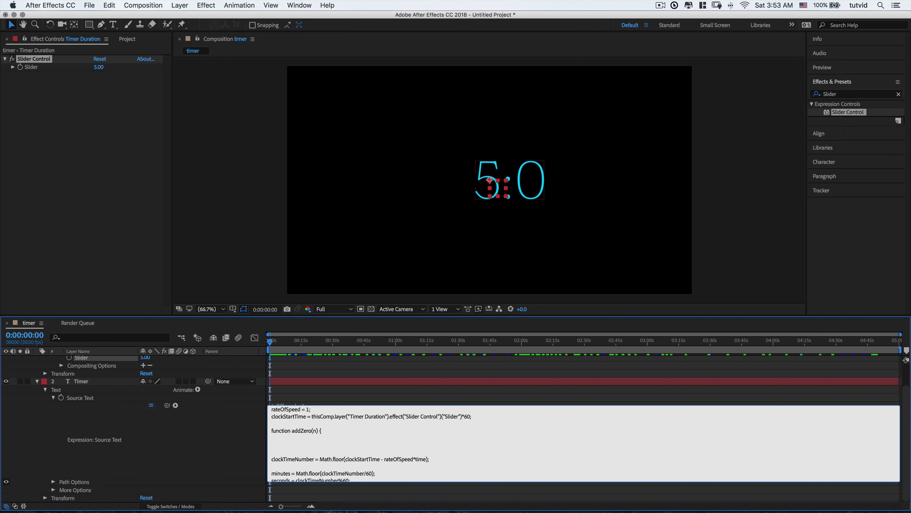
pyautogui.write('}')
# Fill the addZero function body with if (n<10) return "0" + n else return n; and commit the expression.
pyautogui.click(283, 437)
pyautogui.write('if (n<10) return')
pyautogui.doubleClick(301, 437)
pyautogui.click(298, 438)
pyautogui.click(323, 438)
pyautogui.write('0')
pyautogui.write('+25')
pyautogui.press('BackSpace')
pyautogui.press('BackSpace')
pyautogui.press('BackSpace')
pyautogui.write('+ n')
pyautogui.write('se return n;')
pyautogui.click(235, 449)
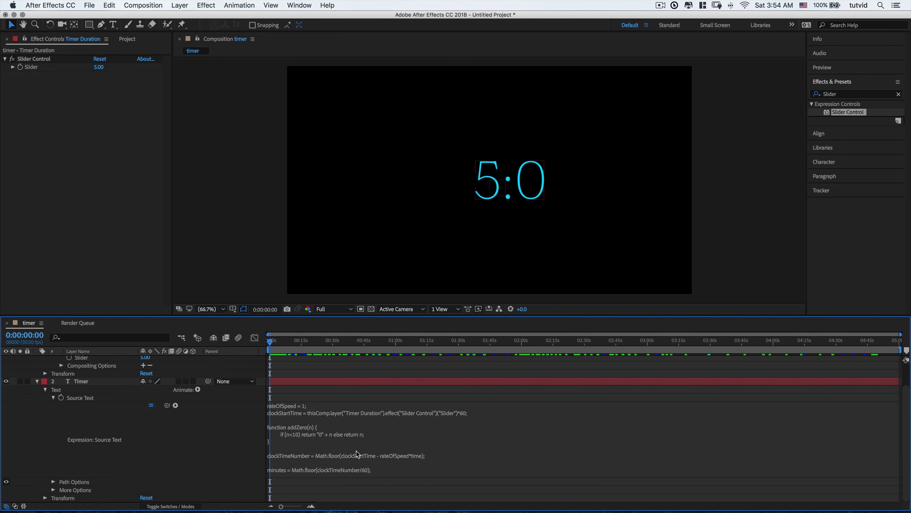
# Enlarge the Source Text expression field until every line of the code fits.
pyautogui.click(313, 472)
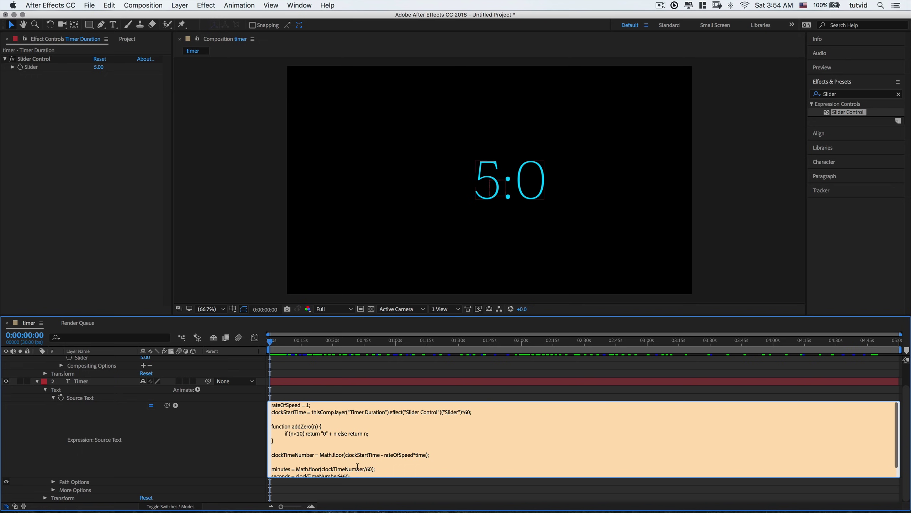
pyautogui.scroll(-2, 357, 466)
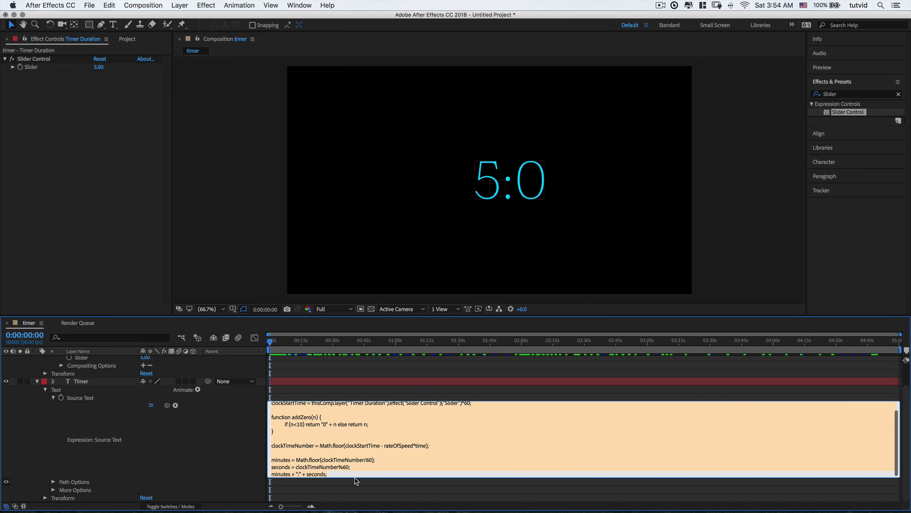
pyautogui.moveTo(356, 478); pyautogui.dragTo(366, 510)
pyautogui.scroll(-4, 376, 461)
pyautogui.scroll(2, 376, 463)
pyautogui.scroll(2, 376, 463)
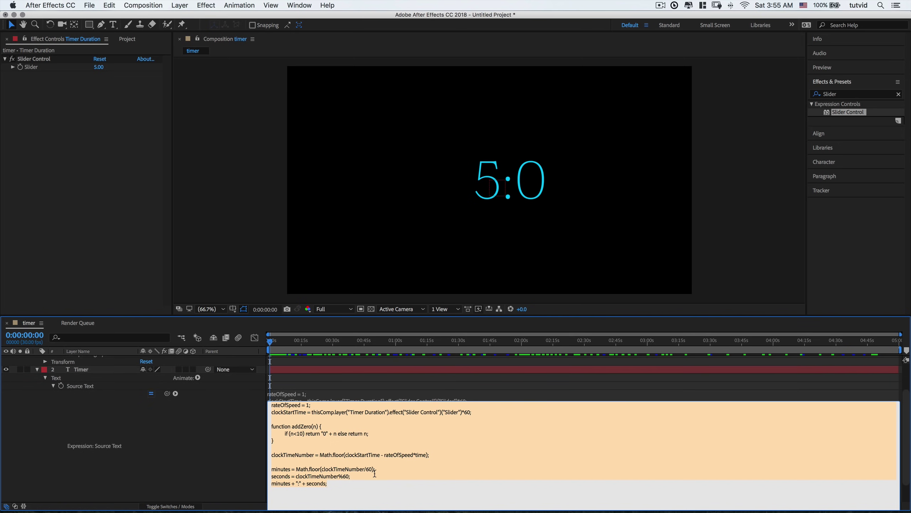
pyautogui.click(225, 461)
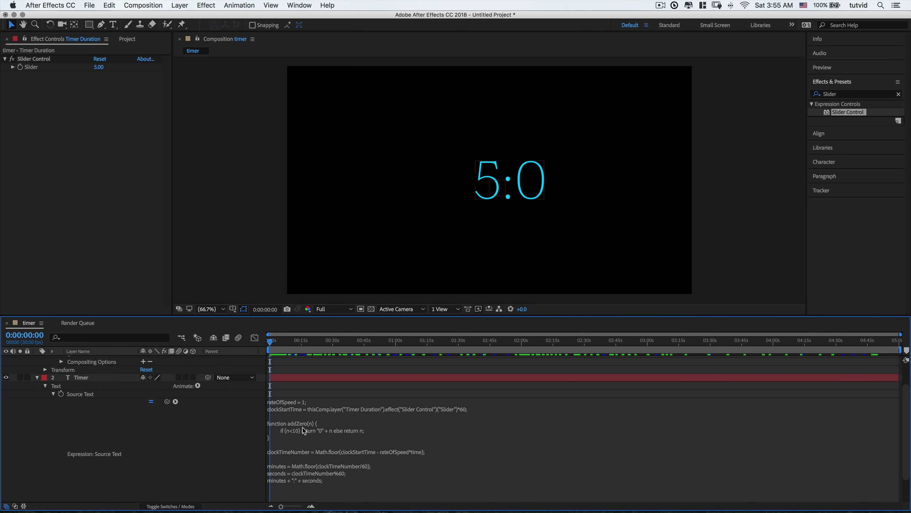
# Examine how the parameter n is used inside the addZero function.
pyautogui.click(302, 428)
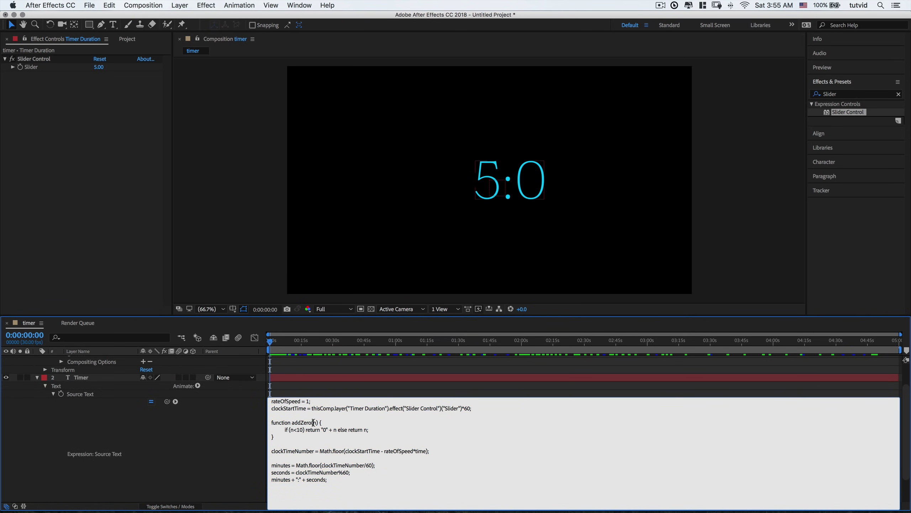
pyautogui.doubleClick(315, 422)
pyautogui.doubleClick(314, 422)
pyautogui.doubleClick(301, 429)
pyautogui.doubleClick(324, 429)
pyautogui.doubleClick(335, 429)
# Wrap seconds in the last line as addZero(seconds), review the function's branches, and commit the expression.
pyautogui.click(317, 487)
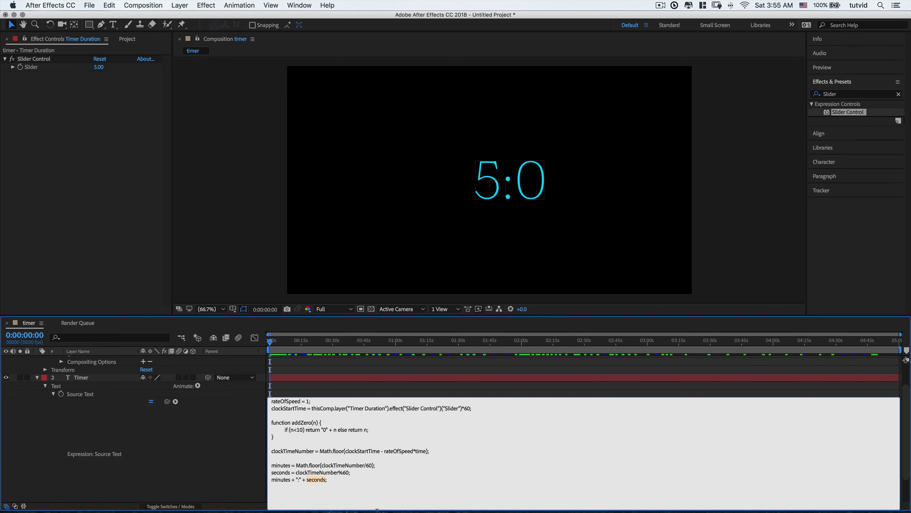
pyautogui.moveTo(389, 502)
pyautogui.write('addZero(')
pyautogui.doubleClick(315, 424)
pyautogui.press('BackSpace')
pyautogui.write('n')
pyautogui.click(329, 480)
pyautogui.write('seconds')
pyautogui.doubleClick(324, 430)
pyautogui.doubleClick(335, 430)
pyautogui.moveTo(292, 429); pyautogui.dragTo(304, 429)
pyautogui.moveTo(363, 429); pyautogui.dragTo(367, 430)
pyautogui.click(233, 451)
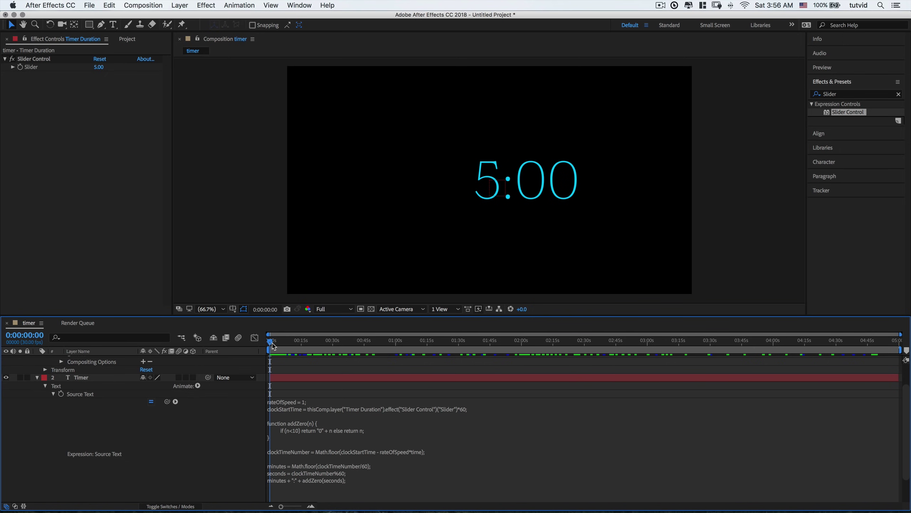
# Scrub to about one minute, try returning "0" + n in addZero's else branch, and restore it to return n;.
pyautogui.press('pagedown')
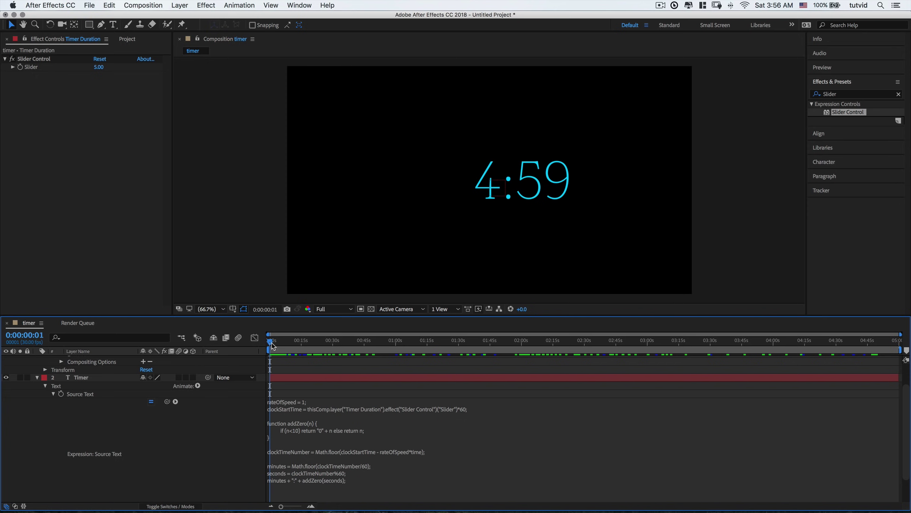
pyautogui.moveTo(272, 345); pyautogui.dragTo(397, 343)
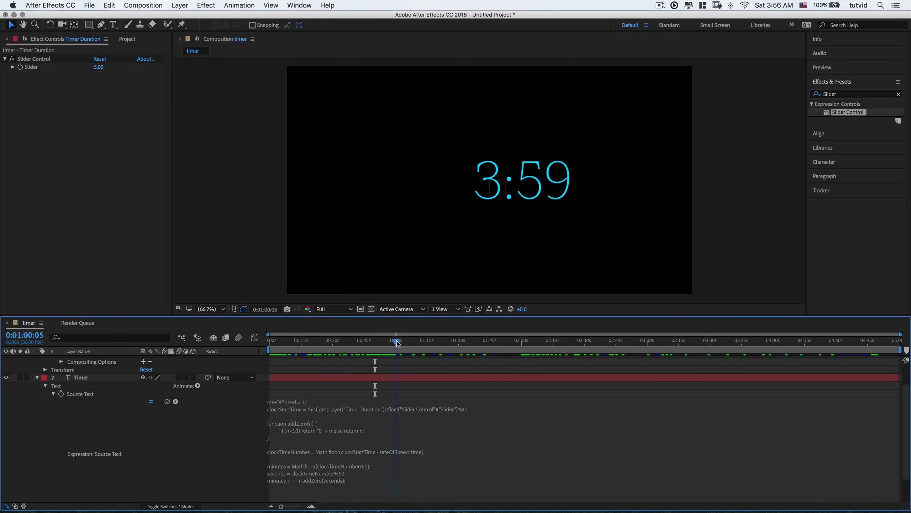
pyautogui.click(359, 435)
pyautogui.click(363, 429)
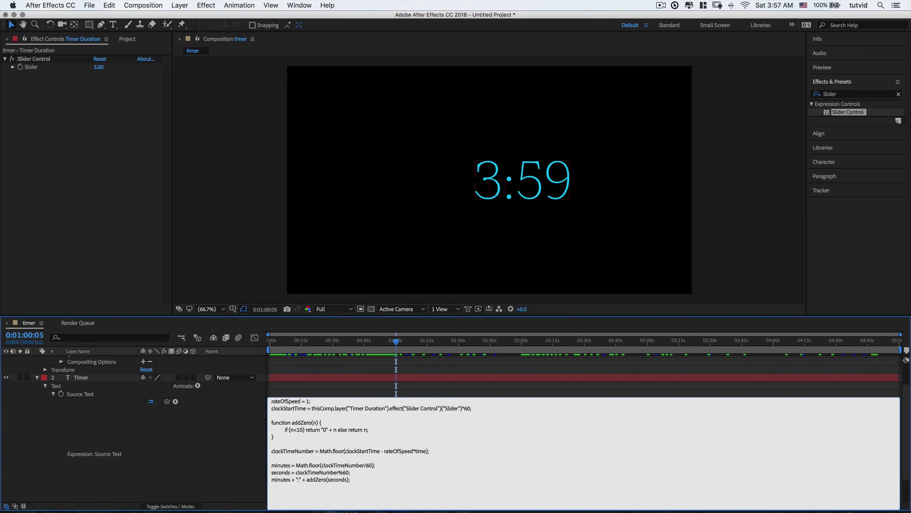
pyautogui.write('0" +')
pyautogui.click(208, 432)
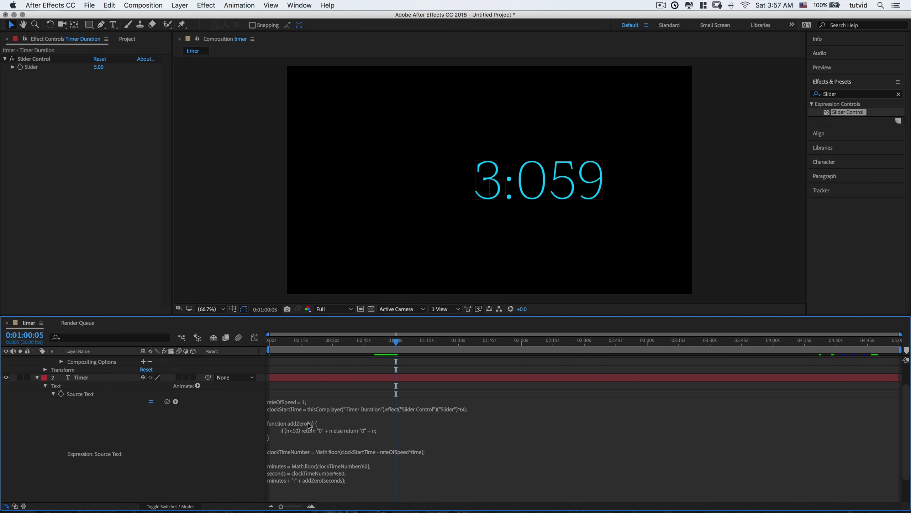
pyautogui.click(362, 430)
pyautogui.moveTo(364, 430); pyautogui.dragTo(374, 430)
pyautogui.press('BackSpace')
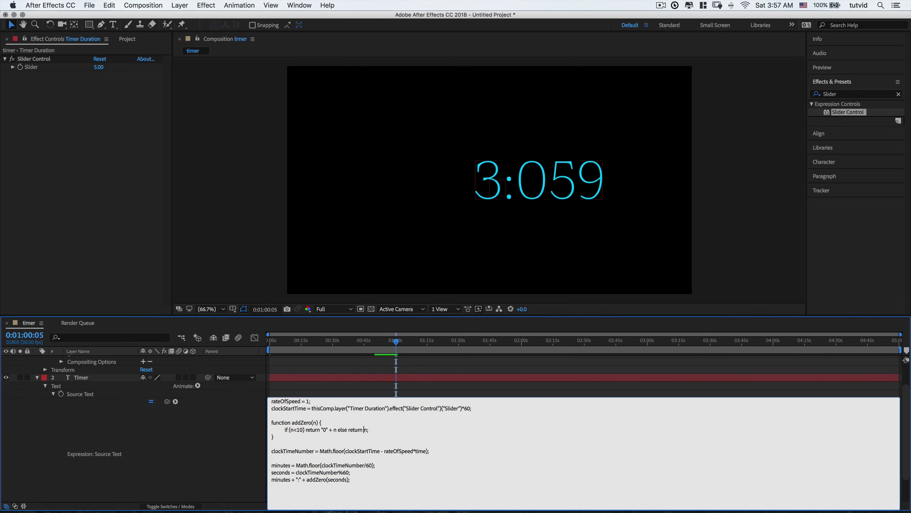
pyautogui.click(231, 426)
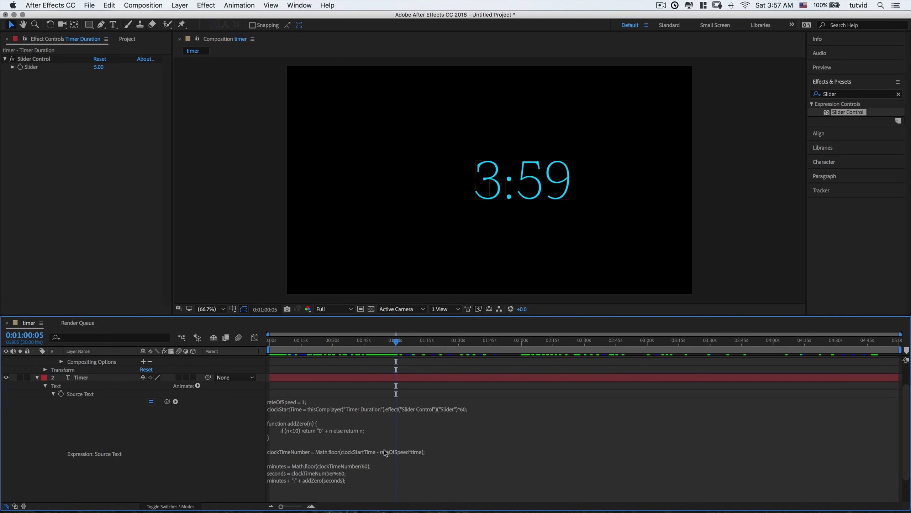
# Wrap minutes in the last line as addZero(minutes) and commit the expression.
pyautogui.click(283, 480)
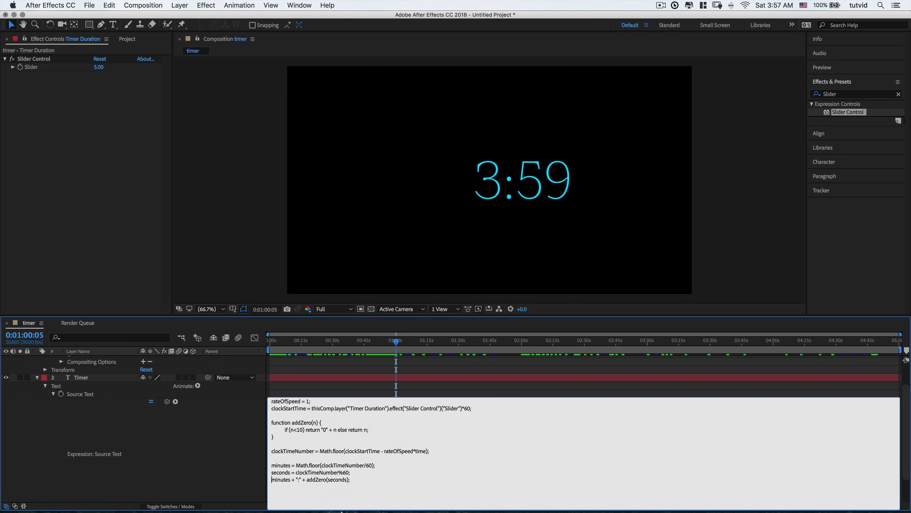
pyautogui.write('addZero(')
pyautogui.click(313, 479)
pyautogui.write(')')
pyautogui.click(219, 430)
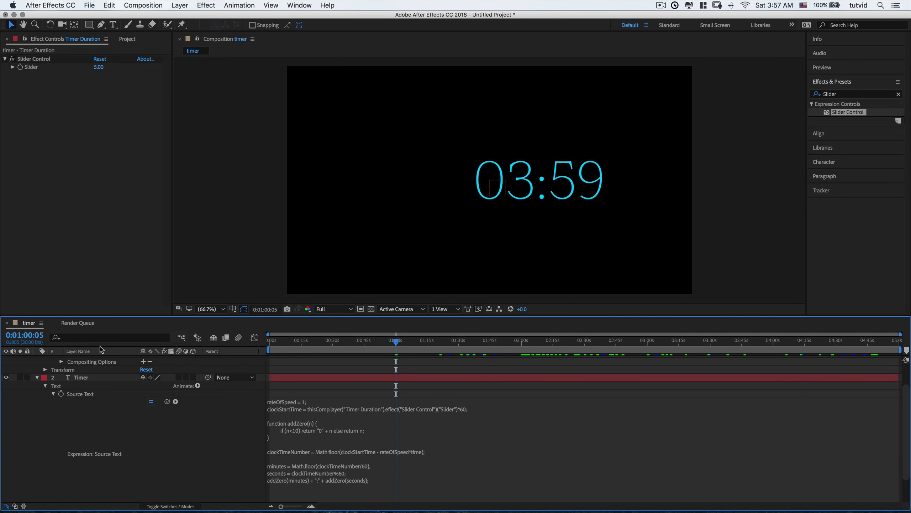
# Try a Timer Duration slider value of 10 at the timeline's start and set it back to 5.
pyautogui.scroll(3, 146, 389)
pyautogui.click(146, 384)
pyautogui.write('10')
pyautogui.press('Return')
pyautogui.moveTo(364, 343); pyautogui.dragTo(230, 365)
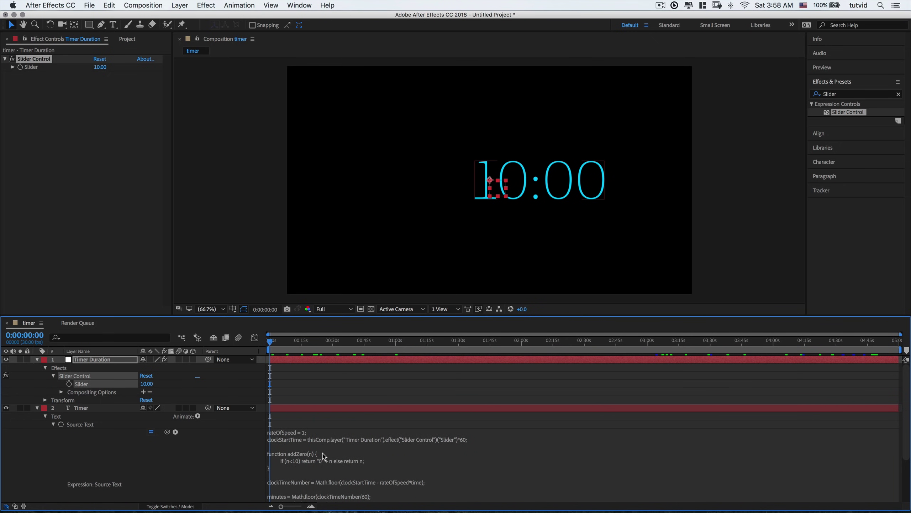
pyautogui.click(147, 384)
pyautogui.write('5')
pyautogui.press('Return')
pyautogui.scroll(-4, 381, 472)
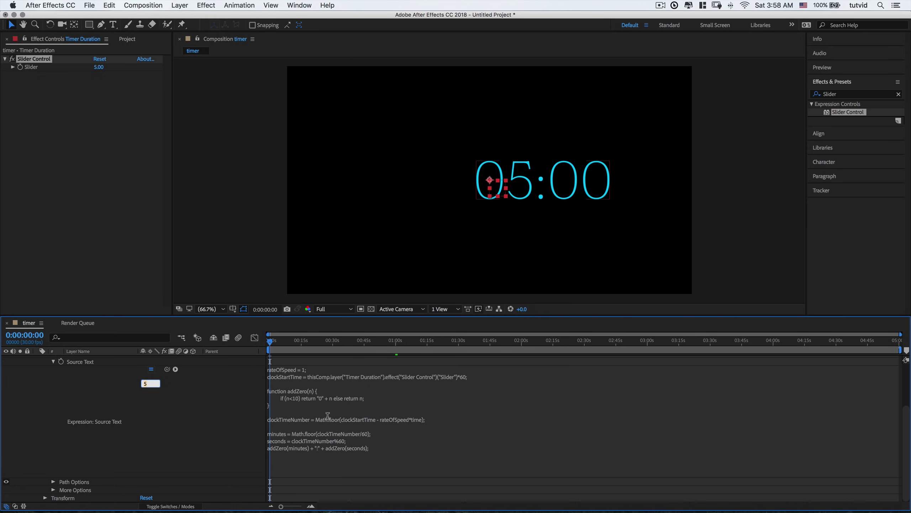
# Append an empty if (clockStartTime > 0) { } block to the end of the Source Text expression and enlarge the expression field.
pyautogui.click(321, 456)
pyautogui.write('if ()')
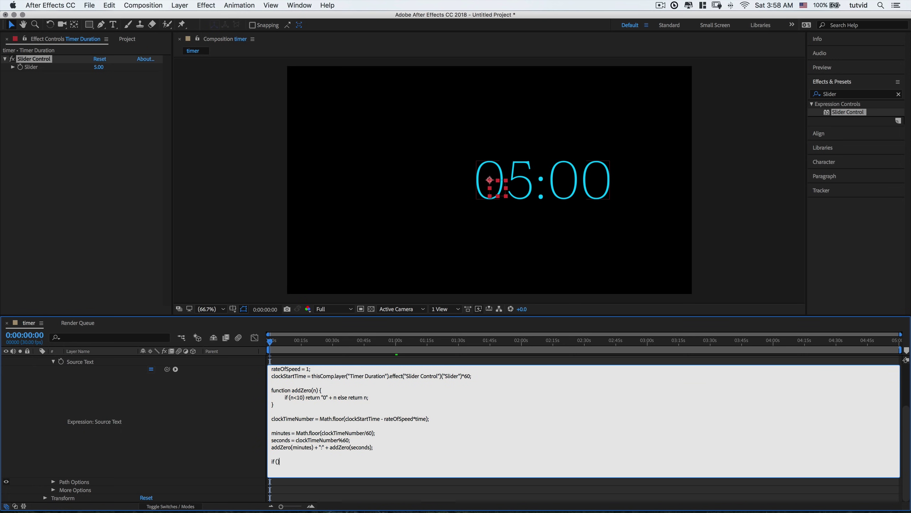
pyautogui.write('clockStartTime')
pyautogui.write('>0')
pyautogui.press('Return')
pyautogui.press('Return')
pyautogui.write('}')
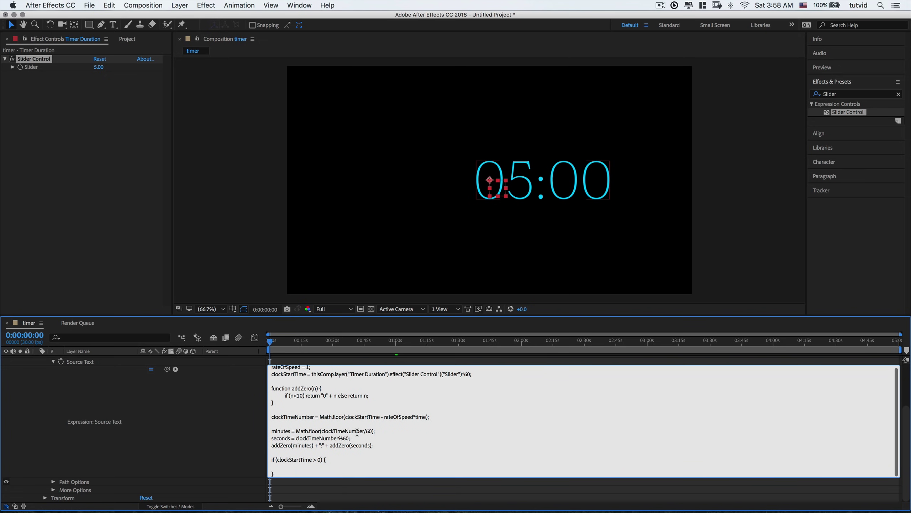
pyautogui.moveTo(340, 477); pyautogui.dragTo(341, 511)
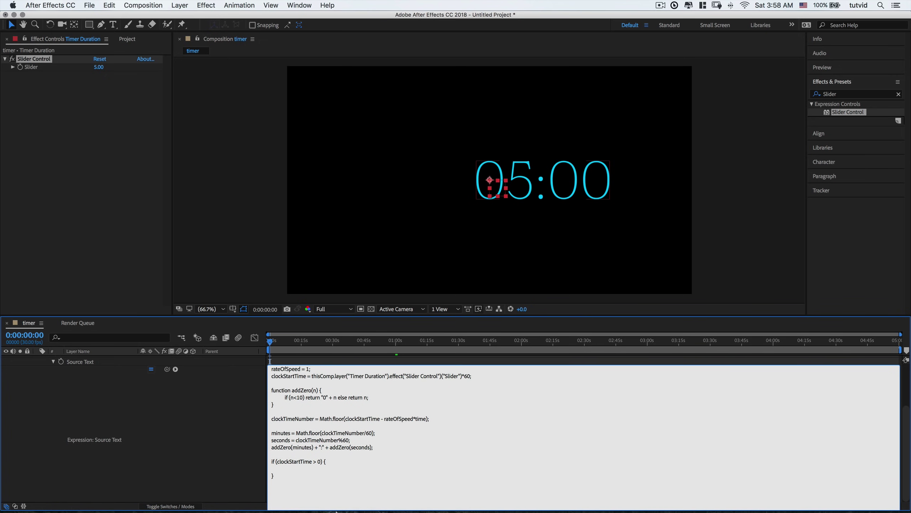
pyautogui.scroll(-2, 360, 447)
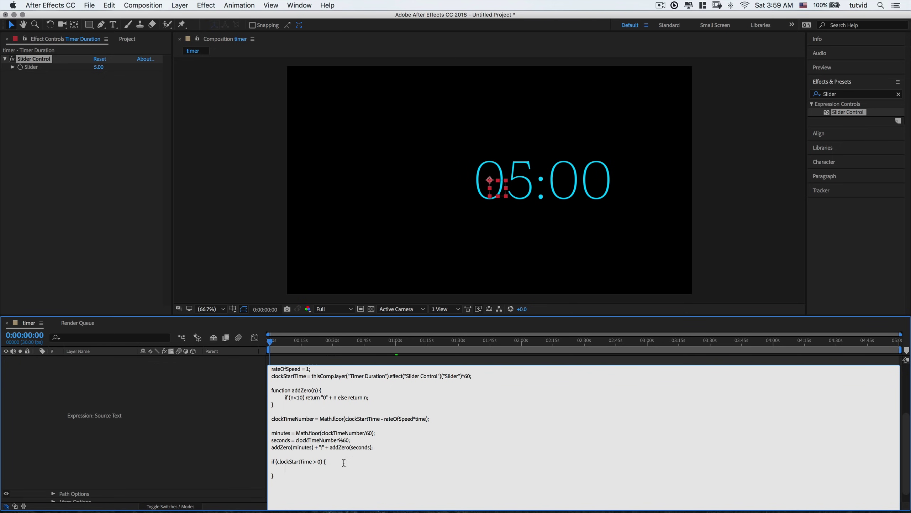
# Move the addZero(minutes) + ":" + addZero(seconds); line inside the if block, add else {"00:00"}; and commit the expression.
pyautogui.press('super+x')
pyautogui.press('BackSpace')
pyautogui.click(291, 461)
pyautogui.press('super+v')
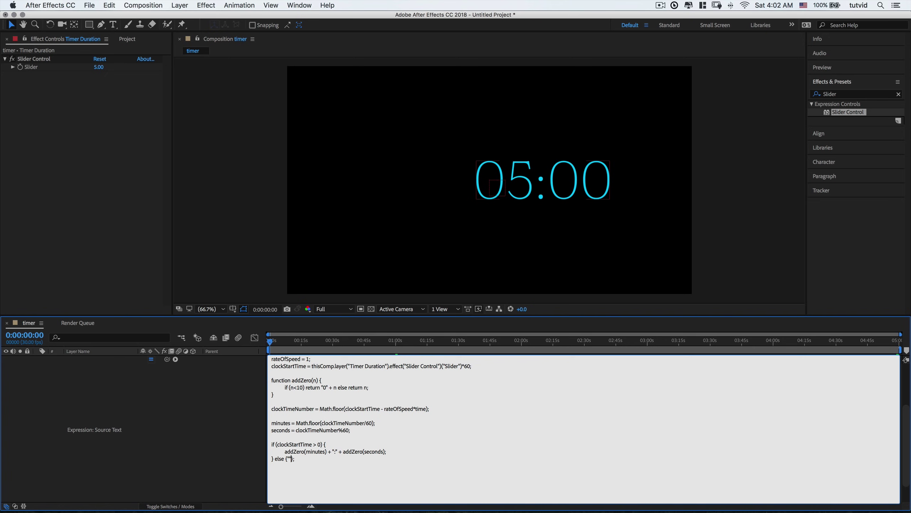
pyautogui.write('00:00')
pyautogui.click(208, 410)
# Try a Timer Duration slider value of -5 at the timeline's start and set it back to 5.
pyautogui.moveTo(270, 343)
pyautogui.mouseDown()
pyautogui.moveTo(355, 341)
pyautogui.moveTo(269, 341)
pyautogui.mouseUp()
pyautogui.scroll(4, 203, 400)
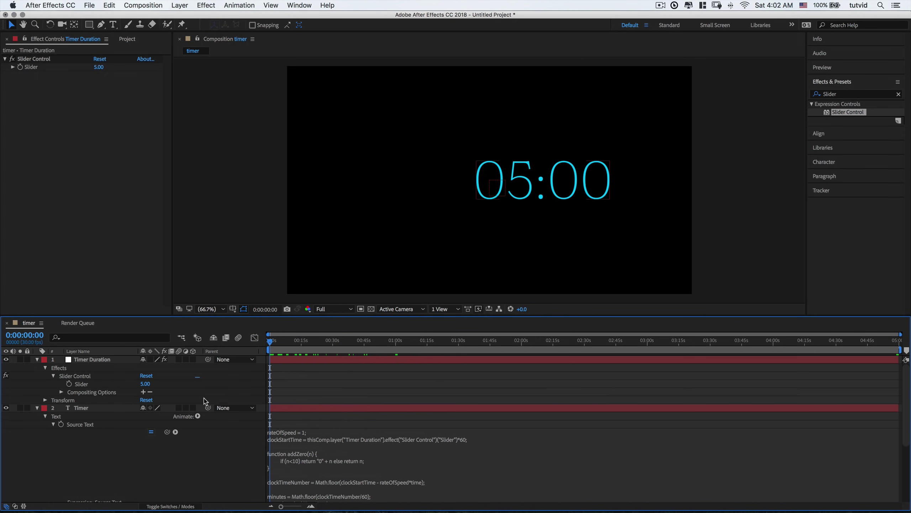
pyautogui.click(145, 384)
pyautogui.write('-5')
pyautogui.press('Return')
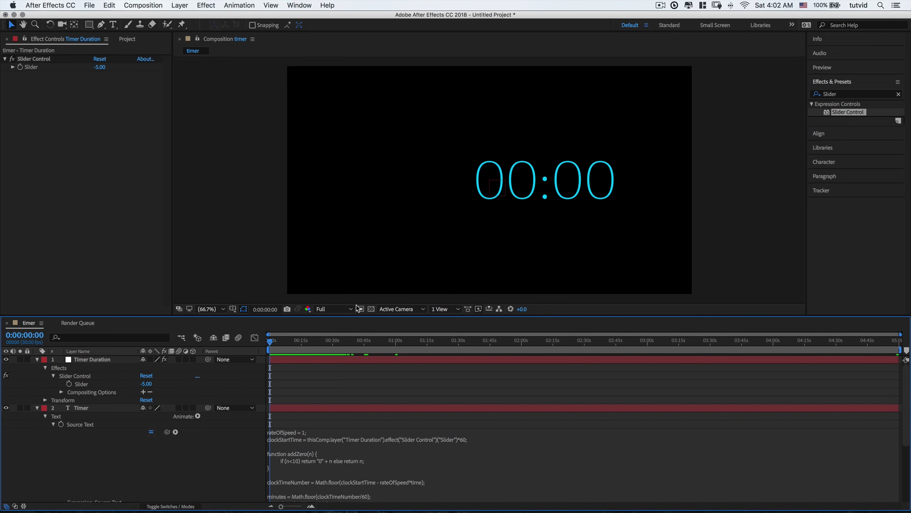
pyautogui.moveTo(270, 341)
pyautogui.mouseDown()
pyautogui.moveTo(447, 331)
pyautogui.moveTo(769, 359)
pyautogui.moveTo(309, 323)
pyautogui.moveTo(806, 337)
pyautogui.moveTo(269, 339)
pyautogui.mouseUp()
pyautogui.scroll(-1, 237, 456)
pyautogui.scroll(1, 237, 457)
pyautogui.click(146, 383)
pyautogui.write('5')
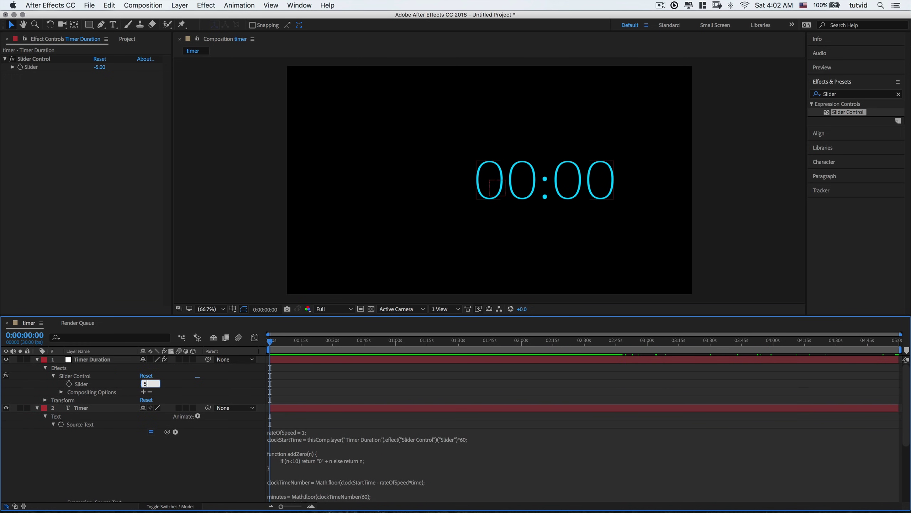
pyautogui.press('Return')
# Scrub from the timeline's start to its last frame to check how the countdown ends.
pyautogui.scroll(-3, 307, 462)
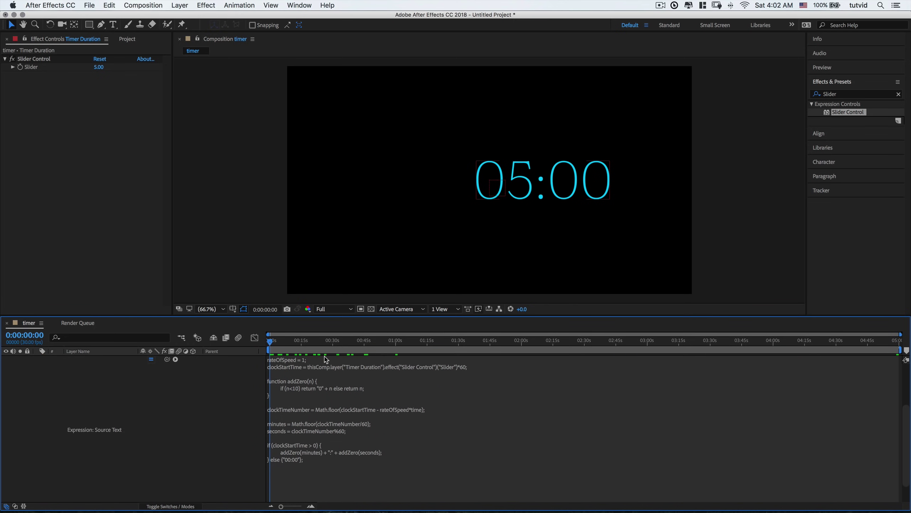
pyautogui.moveTo(305, 340); pyautogui.dragTo(901, 323)
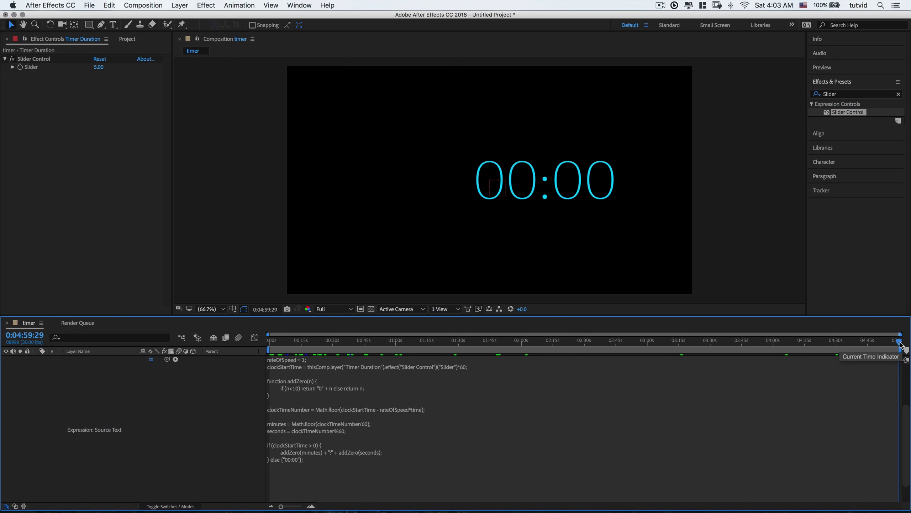
pyautogui.moveTo(900, 343)
pyautogui.mouseDown()
pyautogui.moveTo(861, 351)
pyautogui.moveTo(907, 352)
pyautogui.mouseUp()
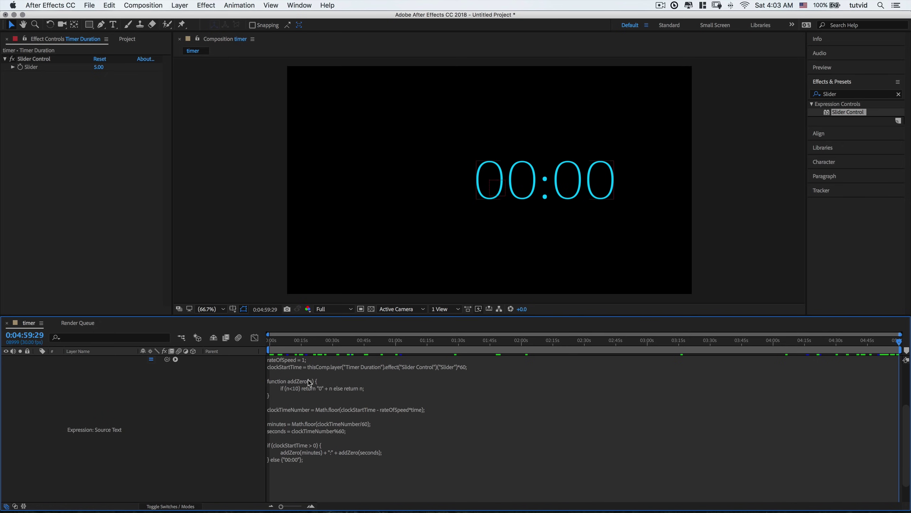
# Set the Timer Duration slider to 3 and scrub past the three-minute mark to about 3:46.
pyautogui.scroll(5, 212, 418)
pyautogui.click(147, 384)
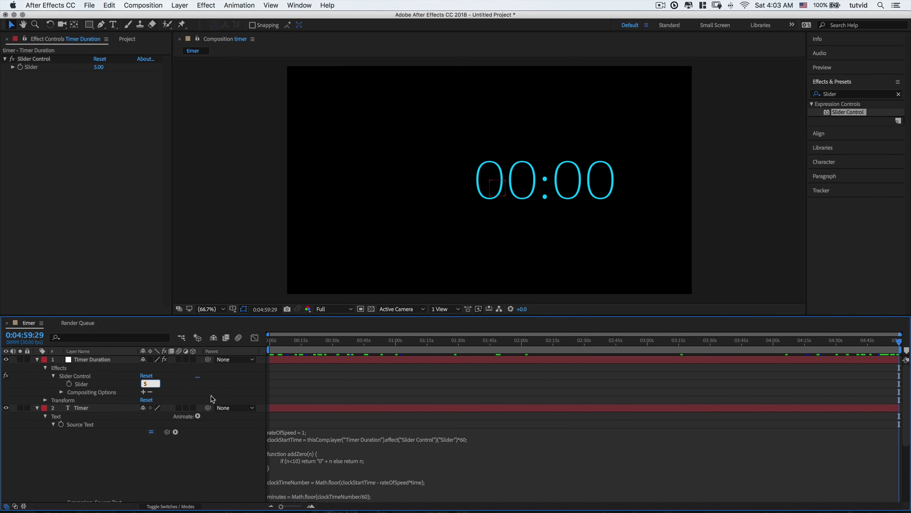
pyautogui.write('3')
pyautogui.press('Return')
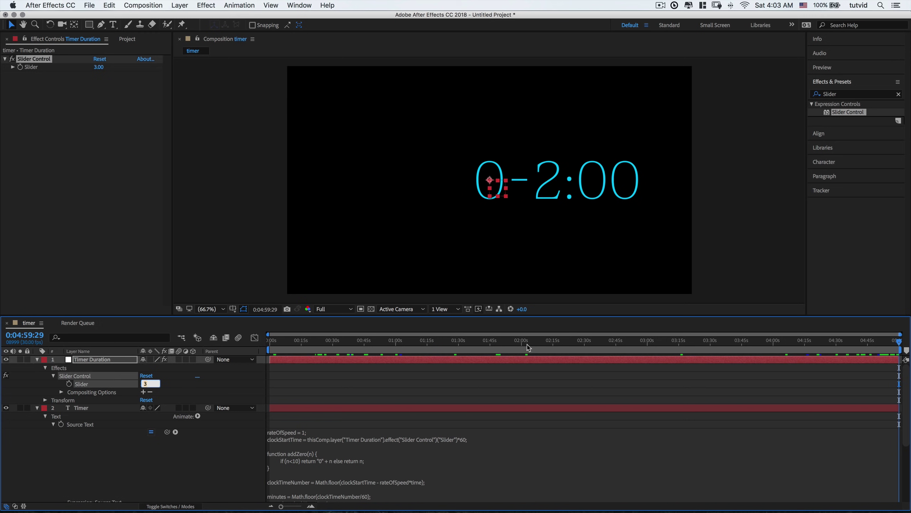
pyautogui.click(582, 340)
pyautogui.moveTo(613, 343); pyautogui.dragTo(744, 341)
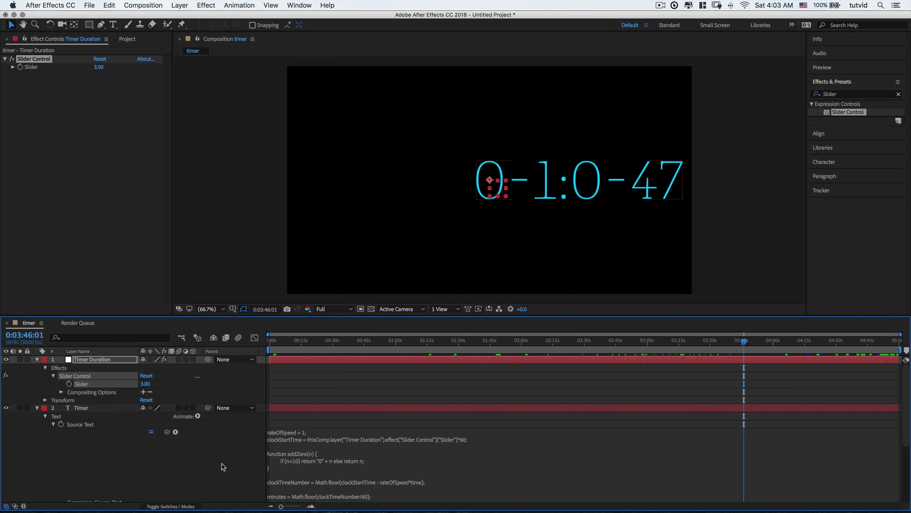
# Extend the if condition to clockStartTime > 0 && time < clockStartTime, commit the expression, and return the playhead to the timeline's start.
pyautogui.scroll(-5, 301, 476)
pyautogui.scroll(-2, 301, 476)
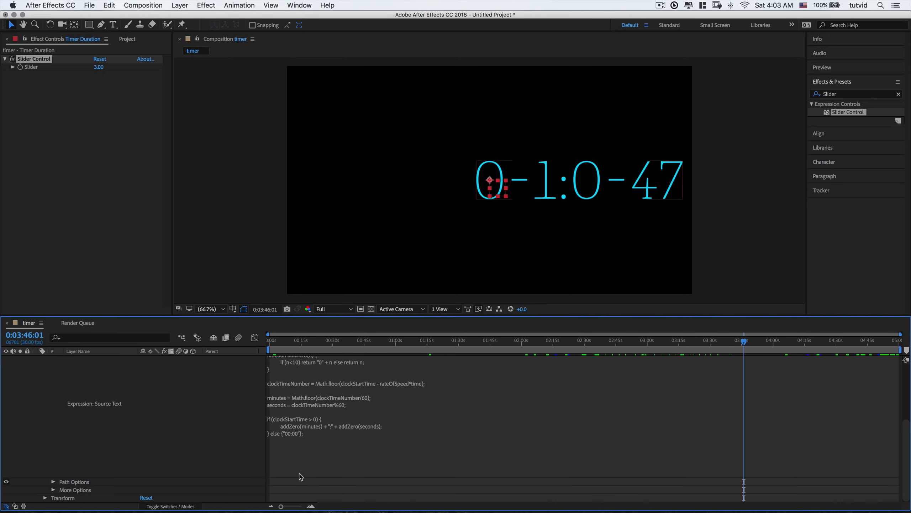
pyautogui.click(292, 418)
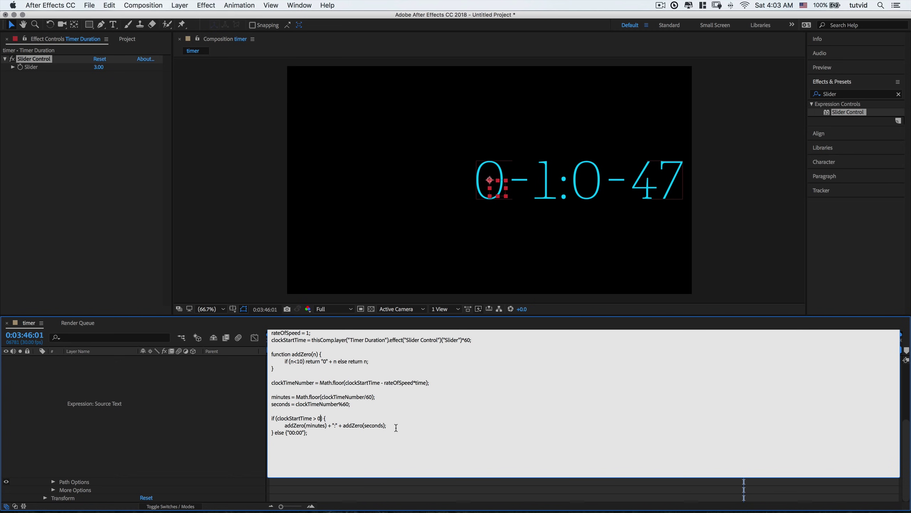
pyautogui.write('&&')
pyautogui.write('tTime')
pyautogui.write(' >')
pyautogui.write(' 0 && time < clockStartTime')
pyautogui.click(218, 419)
pyautogui.moveTo(745, 341); pyautogui.dragTo(222, 357)
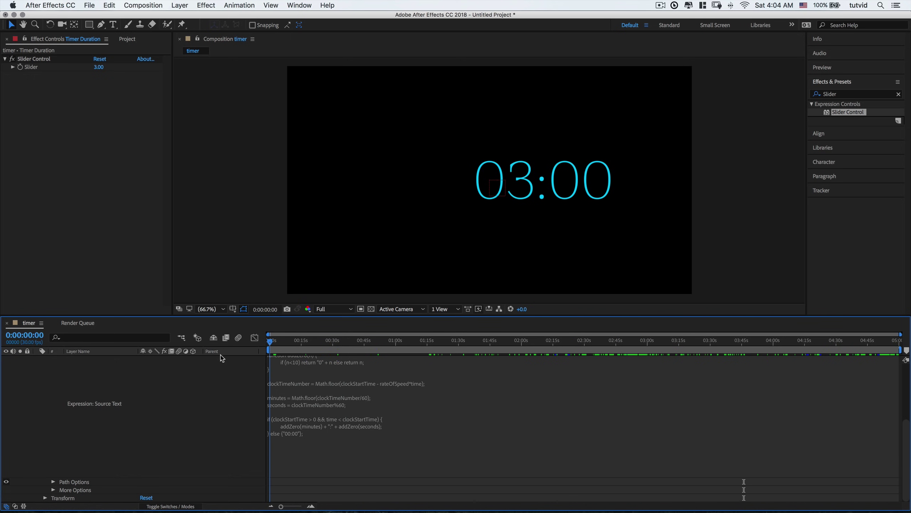
pyautogui.scroll(5, 350, 420)
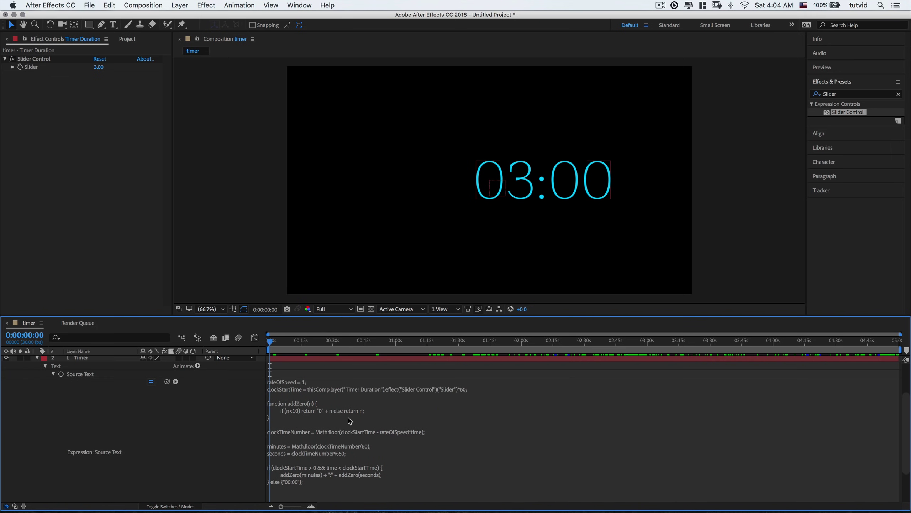